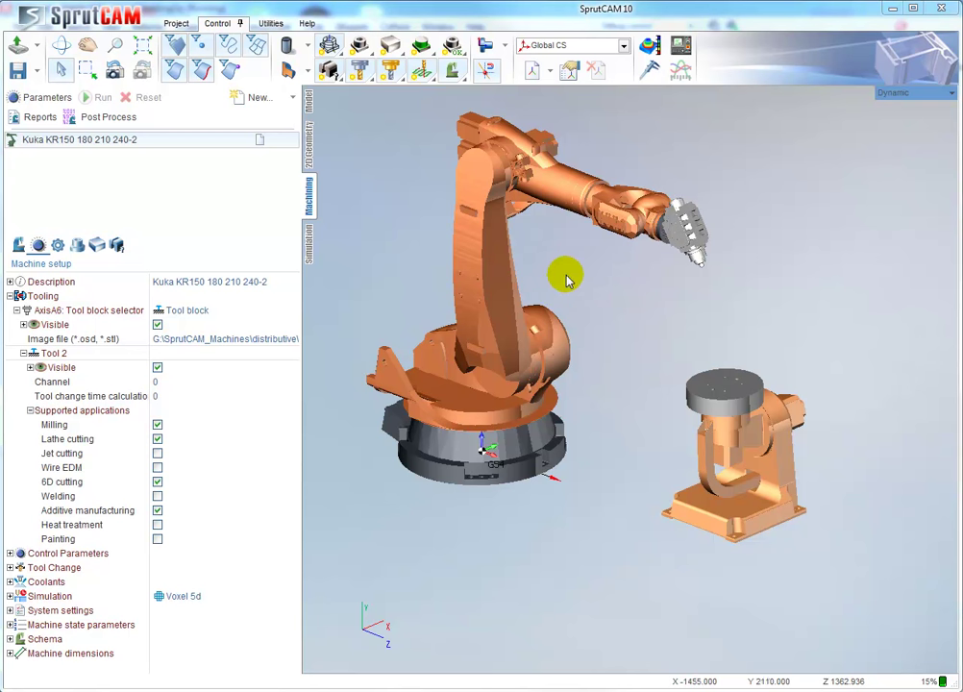
- Hide the rotary table with its Axis A and Axis C in the machine's visual properties
{"action": "right_click_drag", "start_coordinate": [563, 273], "coordinate": [635, 290]}
{"action": "right_click_drag", "start_coordinate": [491, 221], "coordinate": [511, 373]}
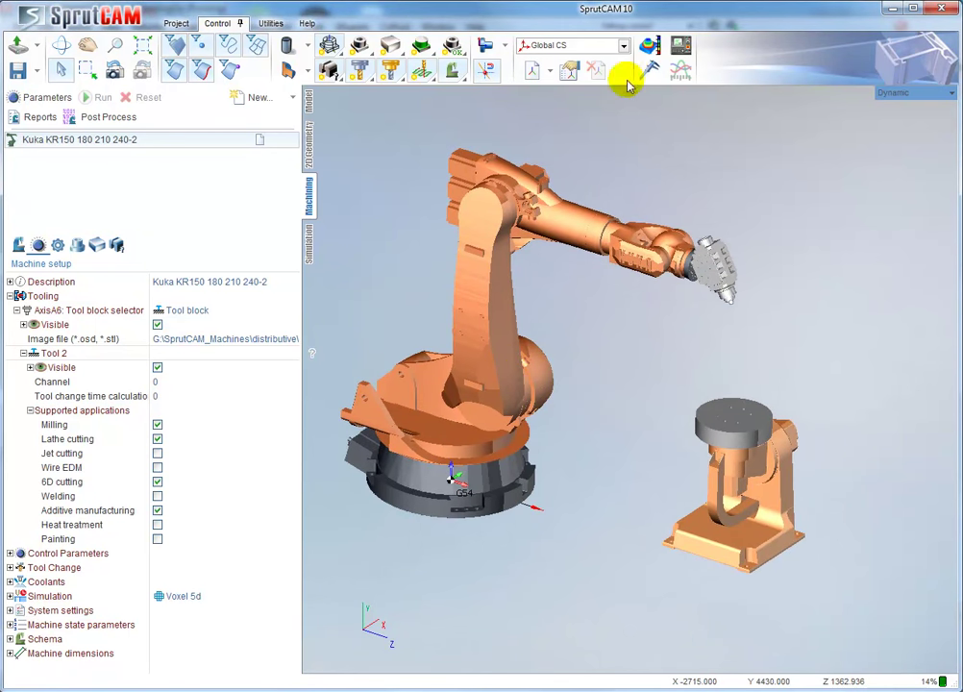
{"action": "left_click", "coordinate": [450, 75]}
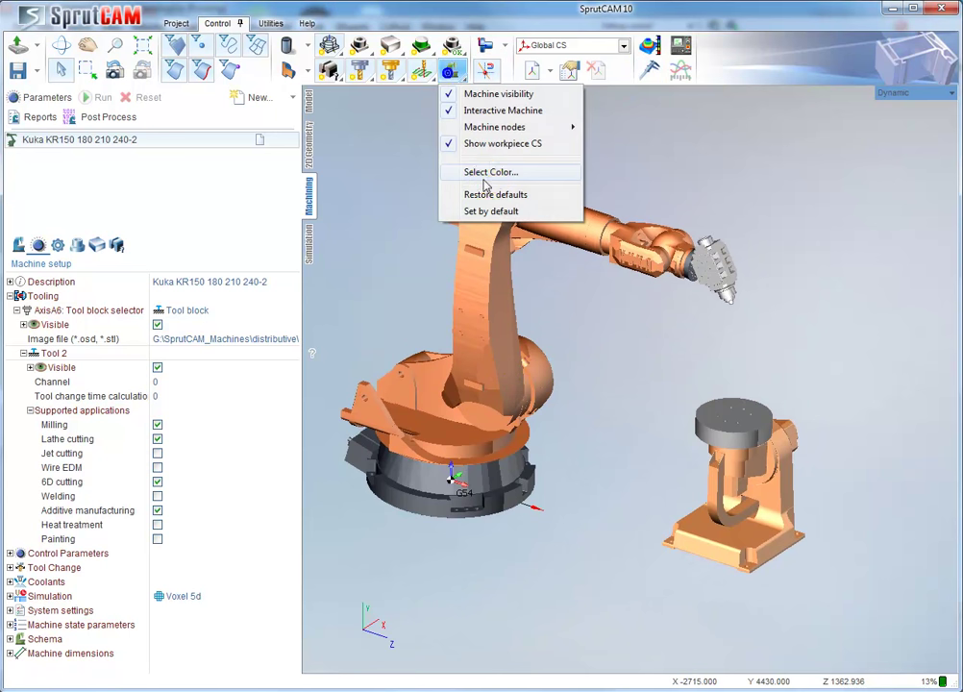
{"action": "left_click", "coordinate": [490, 173]}
{"action": "left_click_drag", "start_coordinate": [947, 507], "coordinate": [948, 575]}
{"action": "left_click", "coordinate": [774, 589]}
{"action": "left_click", "coordinate": [789, 605]}
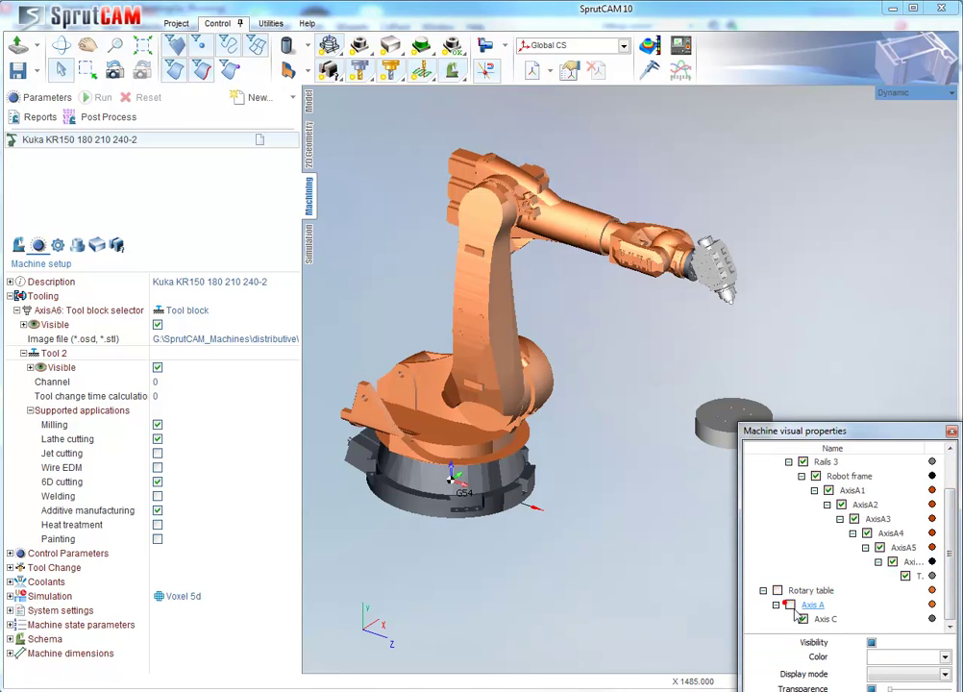
{"action": "left_click", "coordinate": [950, 432]}
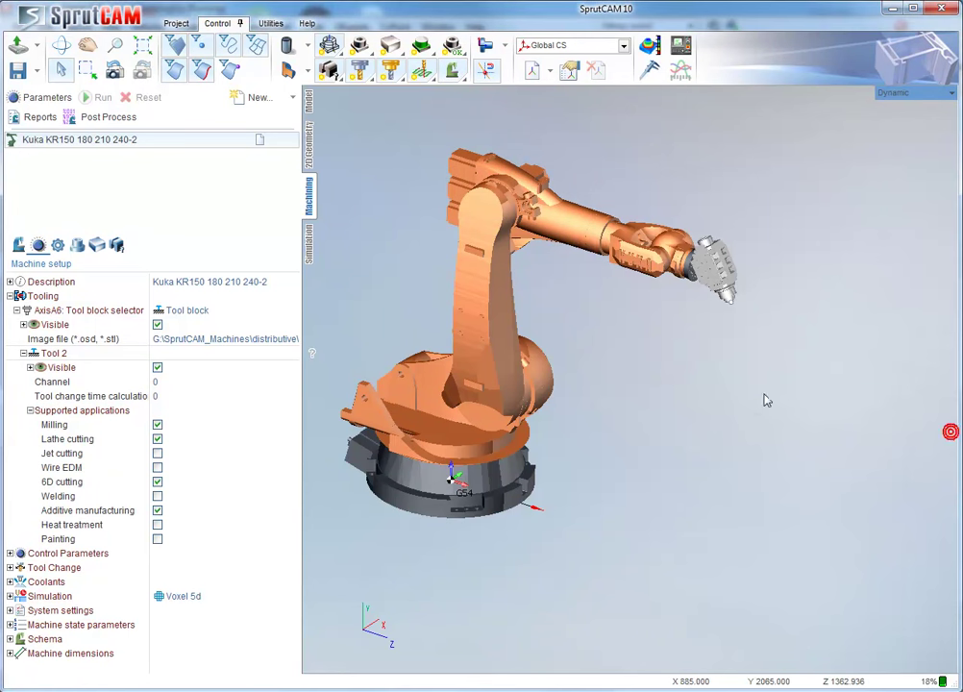
- Examine the Additive operation types offered for a new operation and the supported applications of Tool 2 in the machine tooling
{"action": "middle_click_drag", "start_coordinate": [765, 400], "coordinate": [783, 270]}
{"action": "scroll", "coordinate": [801, 288], "scroll_direction": "down", "scroll_amount": 3}
{"action": "right_click_drag", "start_coordinate": [793, 286], "coordinate": [759, 305]}
{"action": "middle_click_drag", "start_coordinate": [760, 305], "coordinate": [686, 417]}
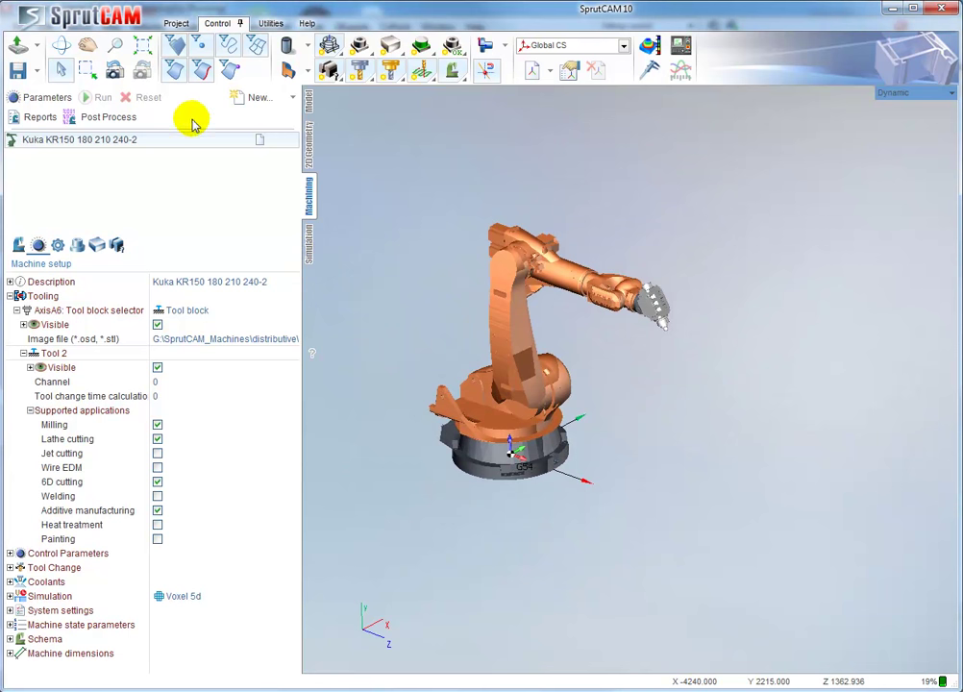
{"action": "left_click", "coordinate": [293, 97]}
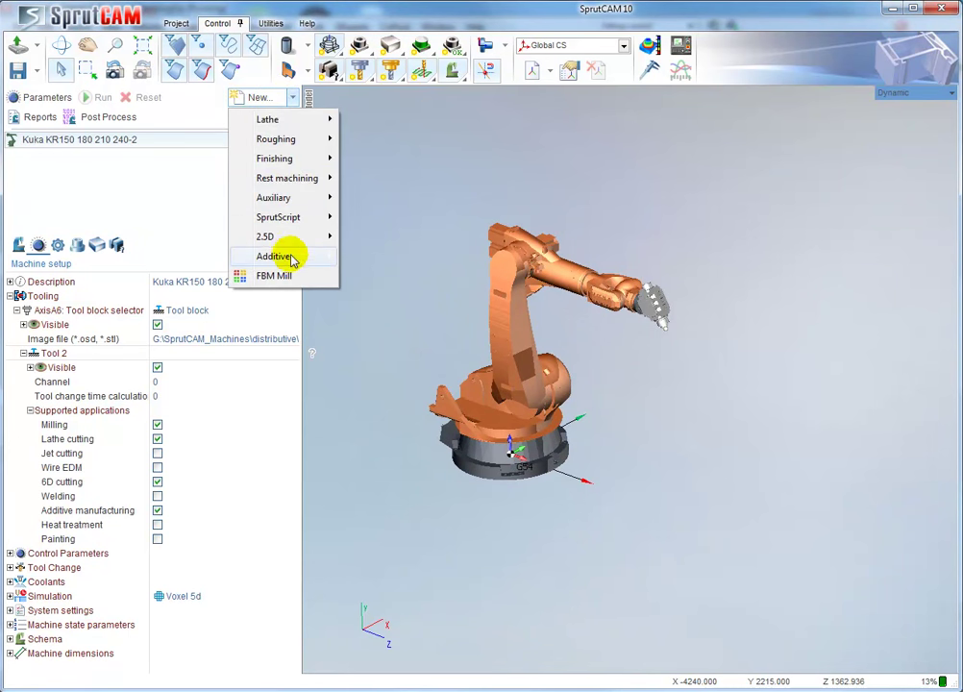
{"action": "left_click", "coordinate": [273, 258]}
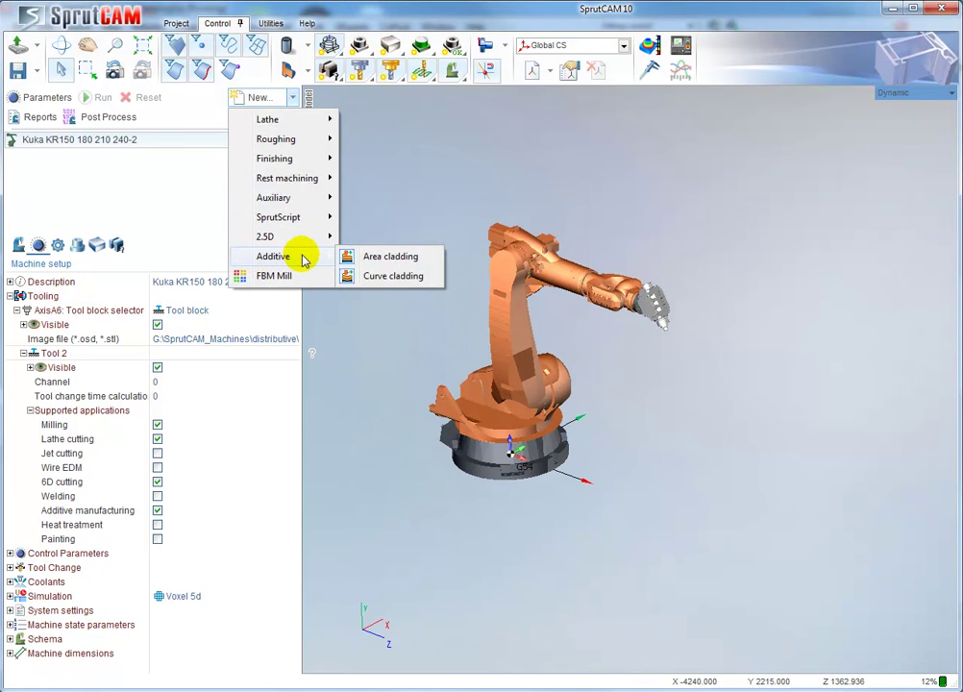
{"action": "left_click", "coordinate": [383, 312]}
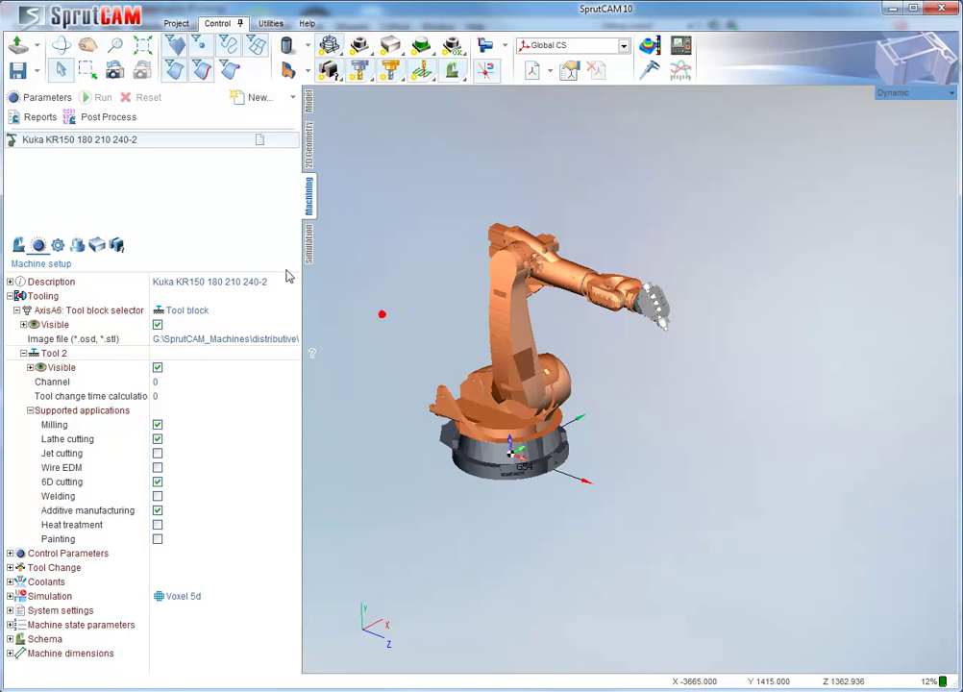
{"action": "left_click", "coordinate": [11, 295]}
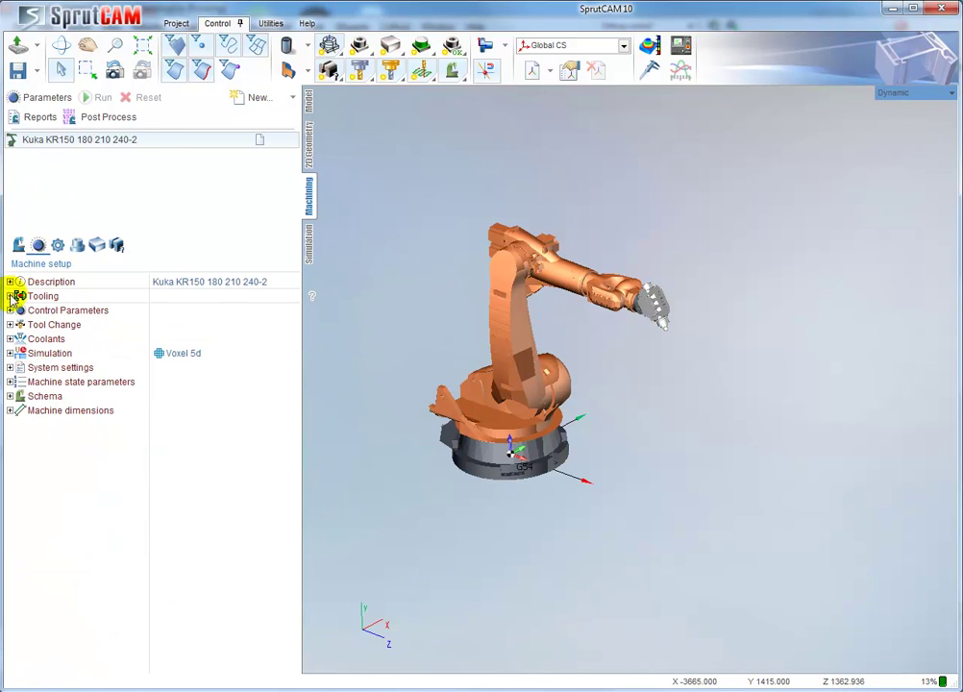
{"action": "left_click", "coordinate": [11, 296]}
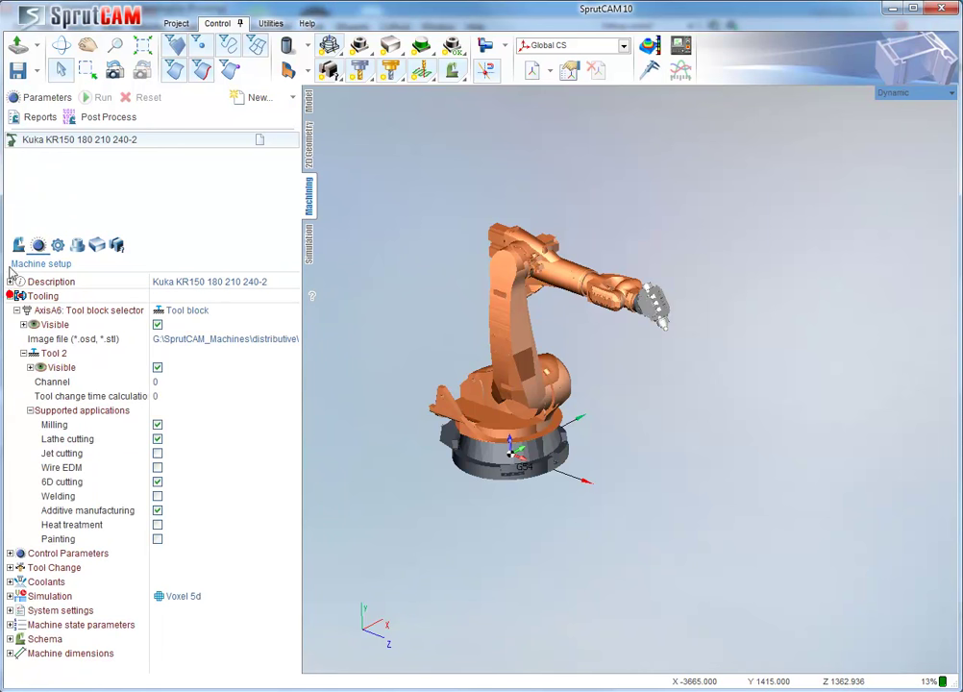
{"action": "left_click", "coordinate": [157, 424]}
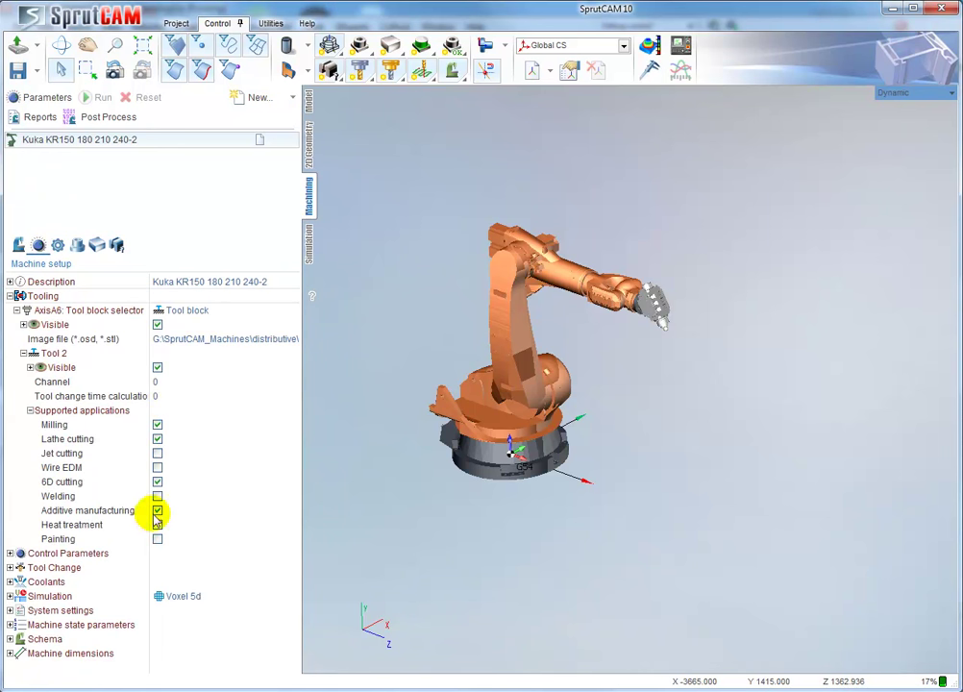
{"action": "left_click", "coordinate": [156, 438]}
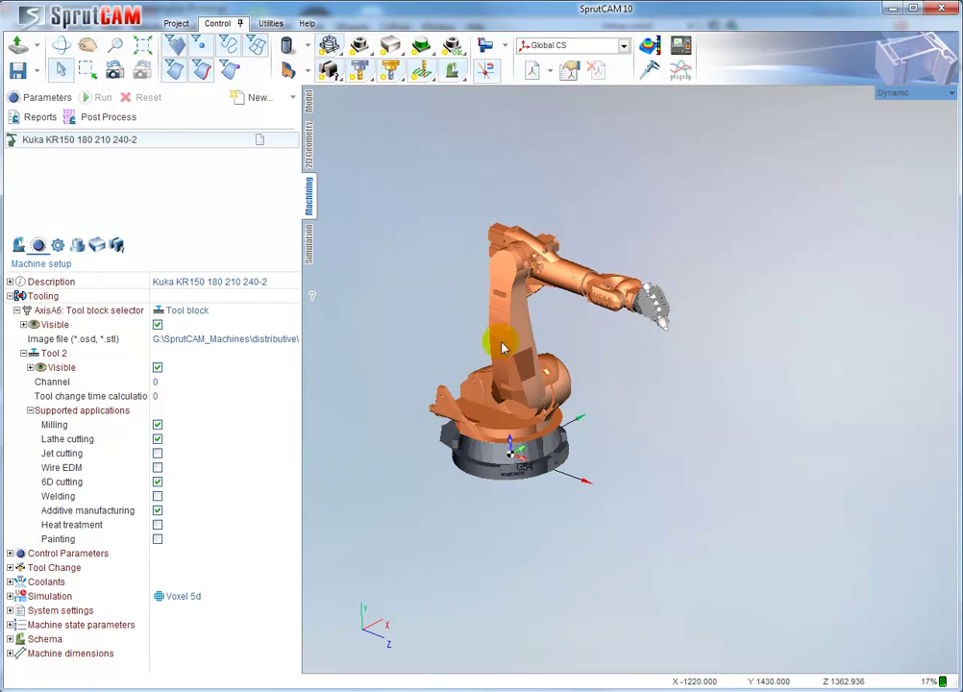
- Draw a 2D geometry circle centred at X 2000, Y 0 with a radius of 500 in the horizontal plane
{"action": "middle_click_drag", "start_coordinate": [529, 368], "coordinate": [543, 375]}
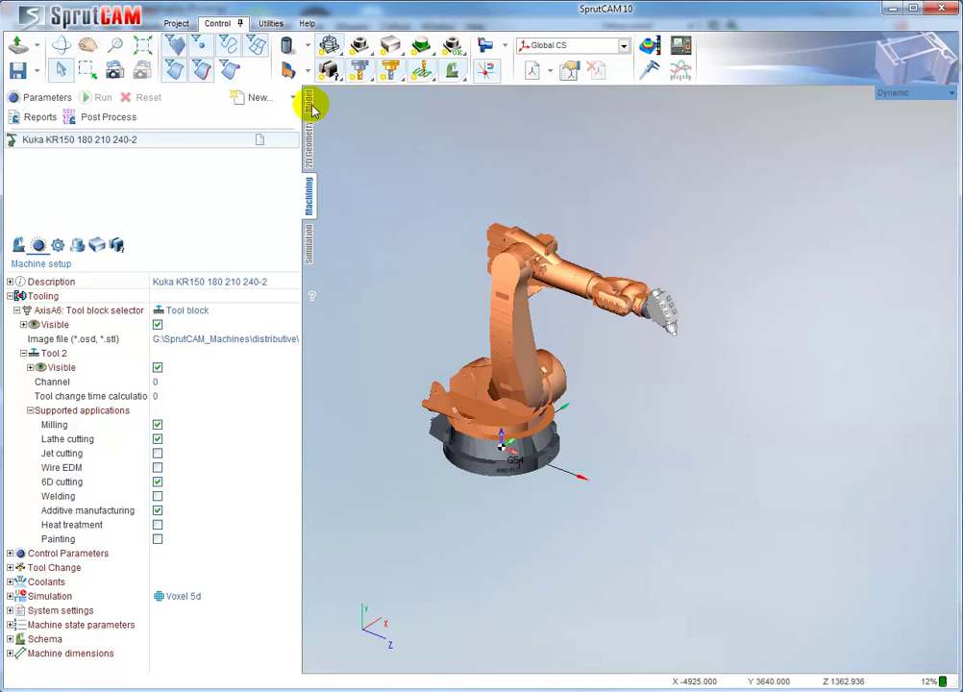
{"action": "left_click", "coordinate": [310, 140]}
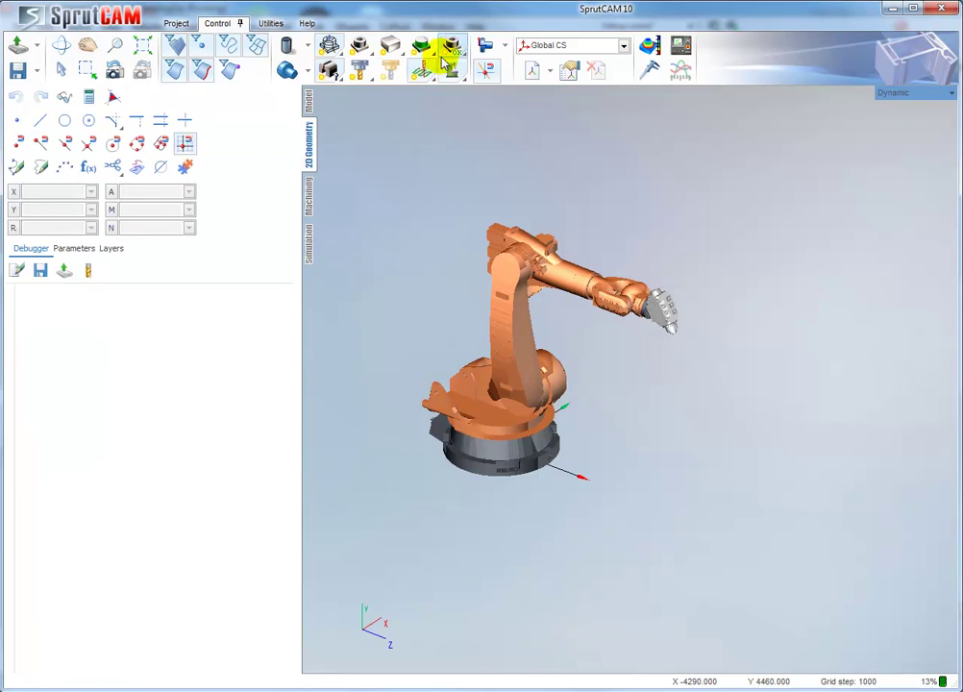
{"action": "left_click", "coordinate": [485, 45]}
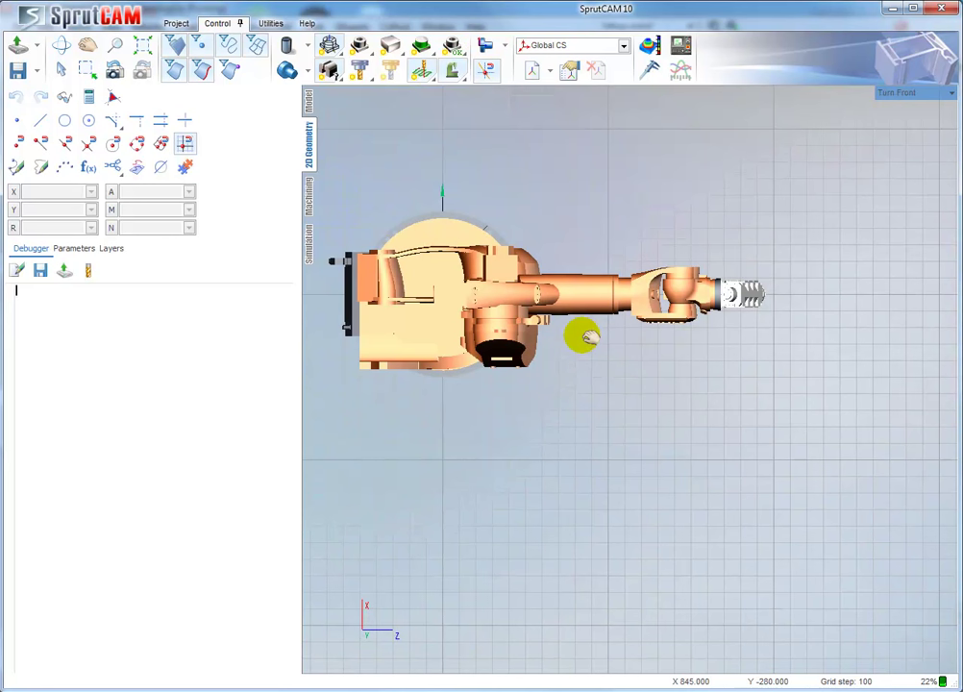
{"action": "left_click", "coordinate": [89, 120]}
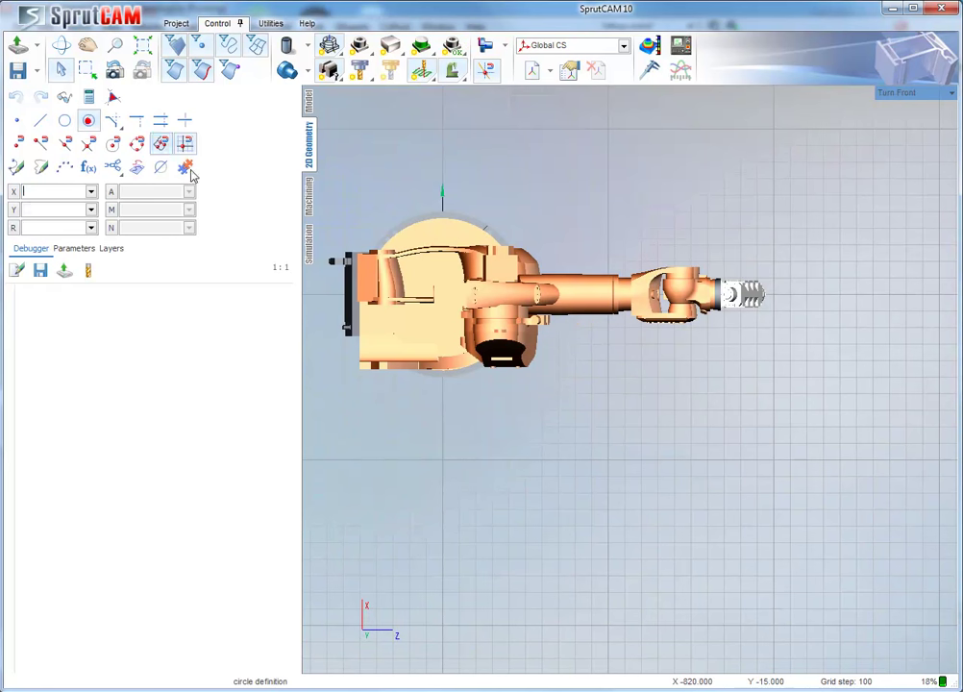
{"action": "left_click", "coordinate": [774, 295]}
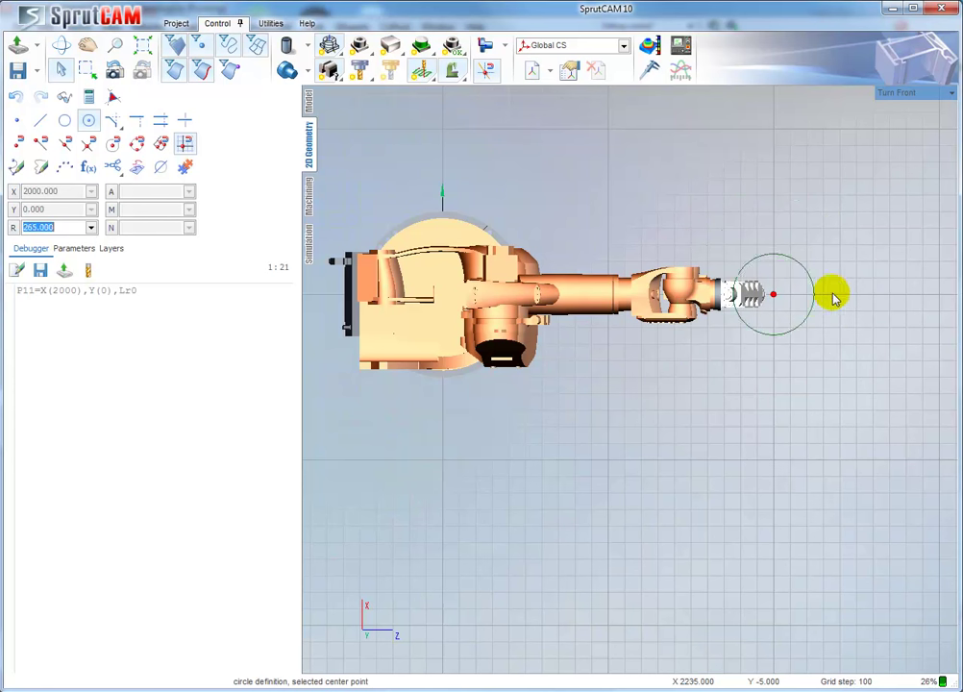
{"action": "left_click", "coordinate": [858, 301]}
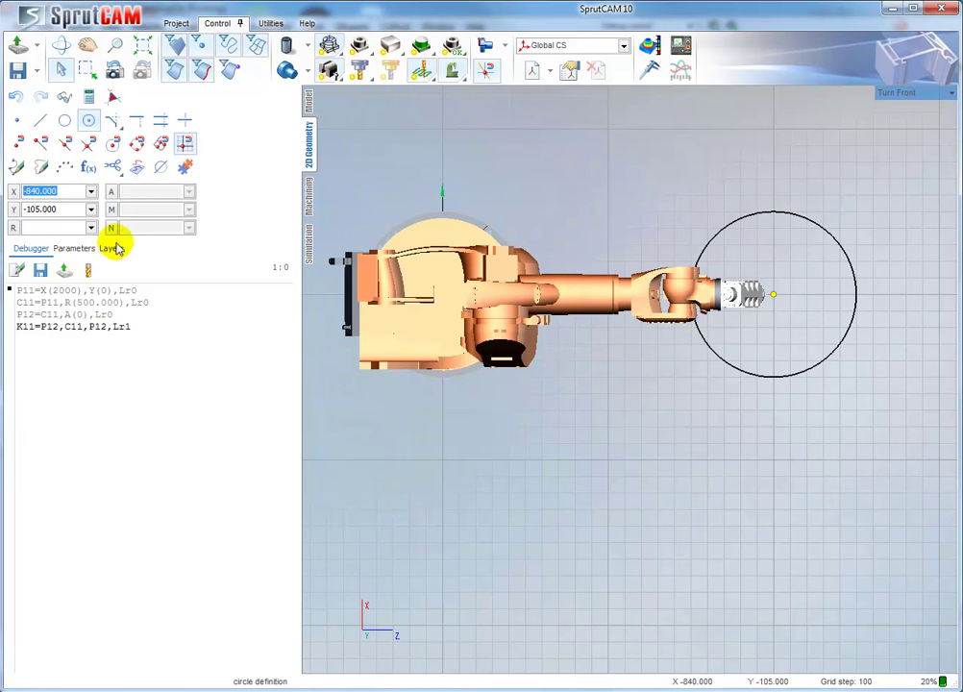
- Create a new additive Area cladding operation for the Kuka robot
{"action": "middle_click_drag", "start_coordinate": [491, 369], "coordinate": [489, 208]}
{"action": "right_click_drag", "start_coordinate": [490, 210], "coordinate": [440, 254]}
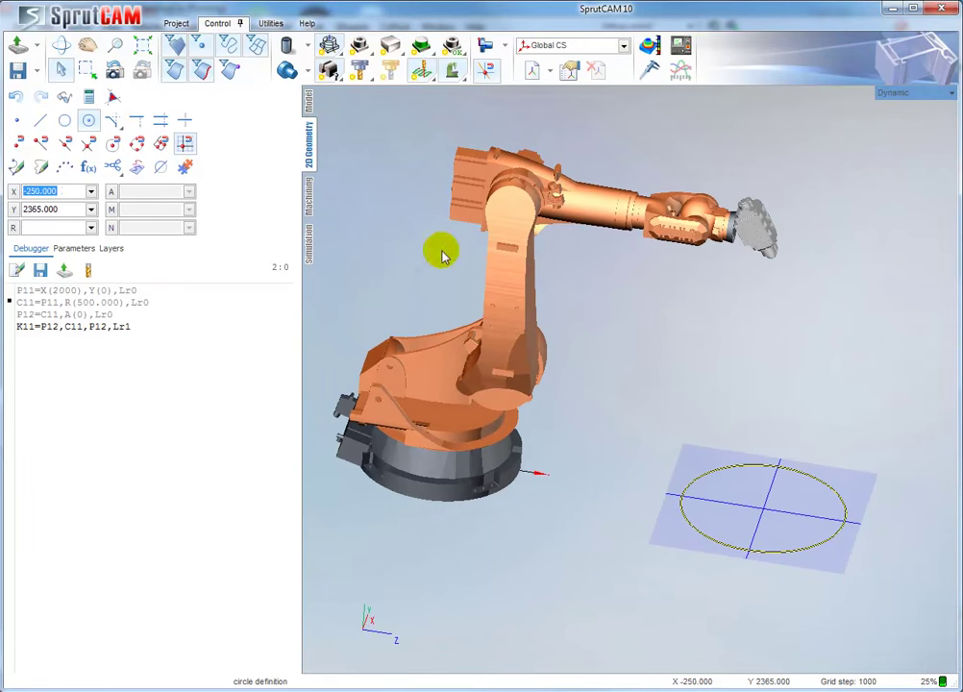
{"action": "left_click", "coordinate": [309, 197]}
{"action": "right_click_drag", "start_coordinate": [362, 235], "coordinate": [522, 249]}
{"action": "left_click", "coordinate": [293, 98]}
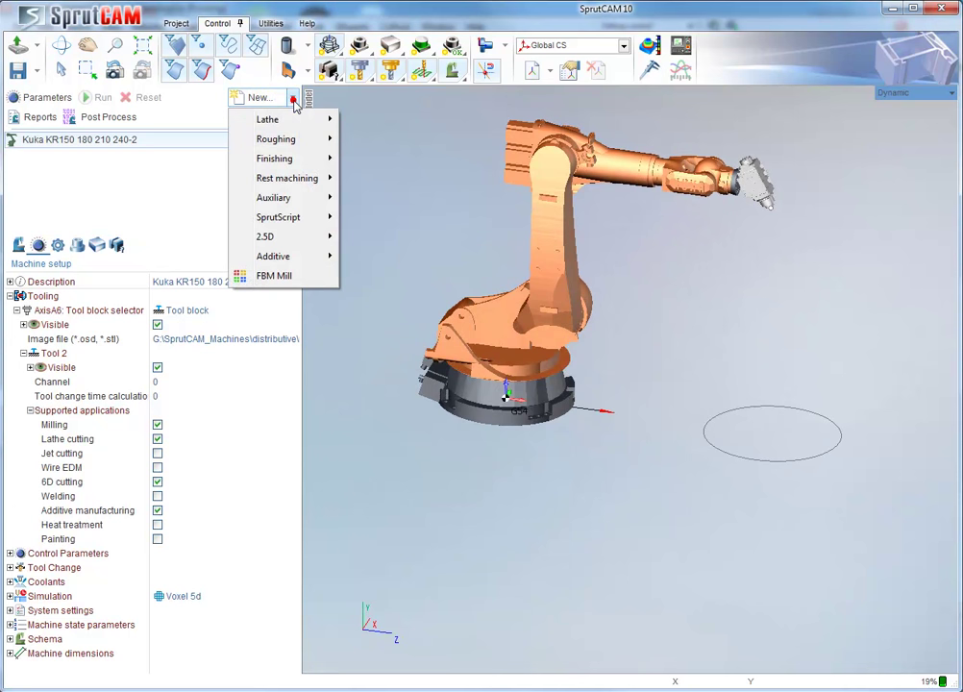
{"action": "left_click", "coordinate": [292, 254]}
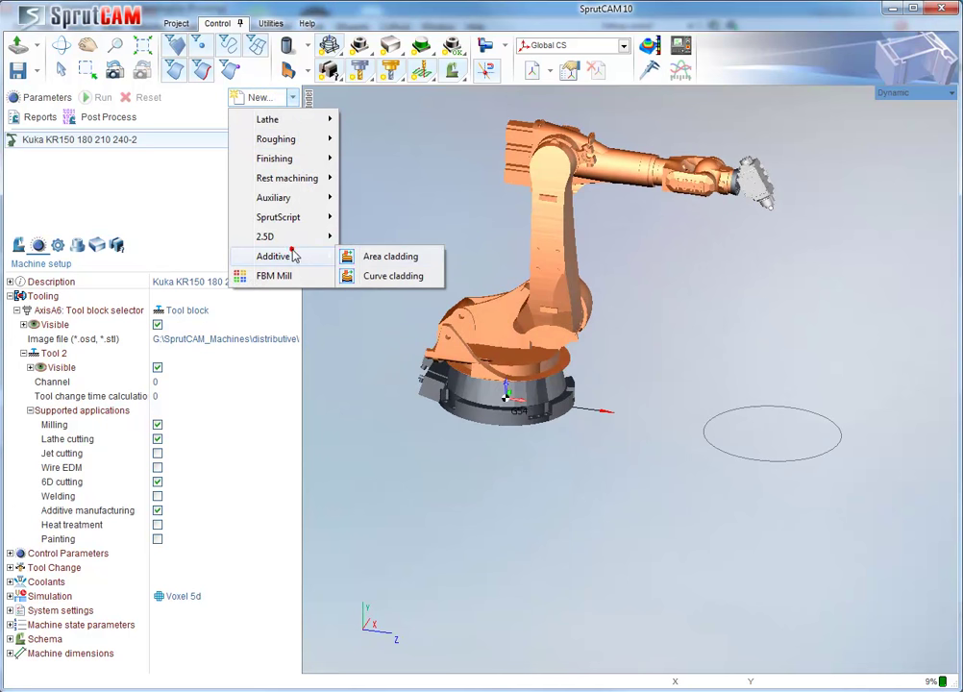
{"action": "left_click", "coordinate": [394, 258]}
- Align the Area cladding tool vertically with direction X 0, Y 0, Z 1 in the rotary axis orientation
{"action": "scroll", "coordinate": [768, 213], "scroll_direction": "up", "scroll_amount": 3}
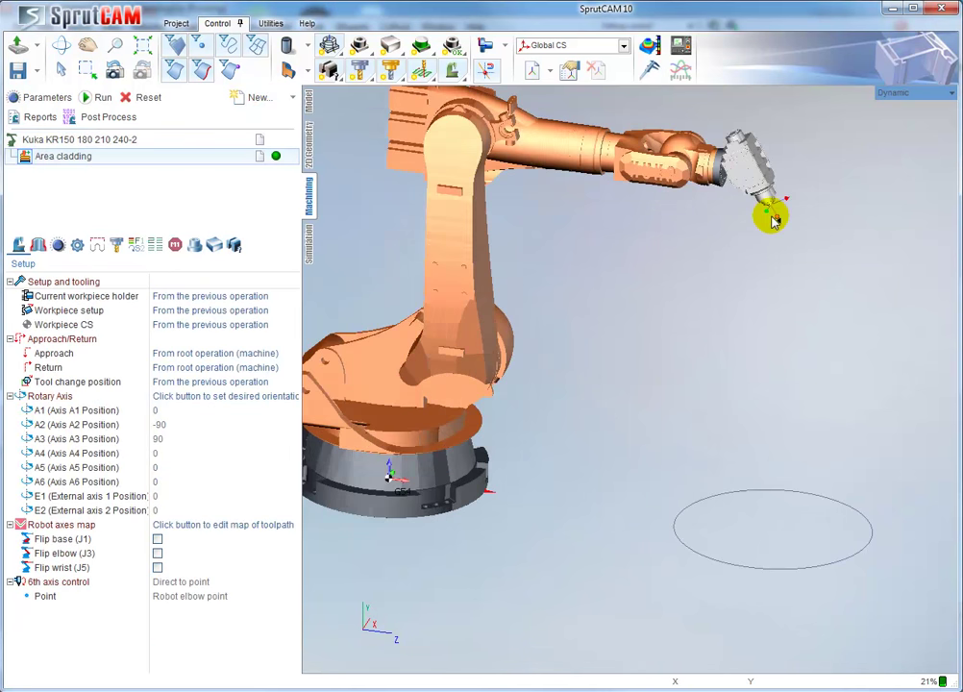
{"action": "scroll", "coordinate": [774, 230], "scroll_direction": "down", "scroll_amount": 2}
{"action": "left_click", "coordinate": [225, 396]}
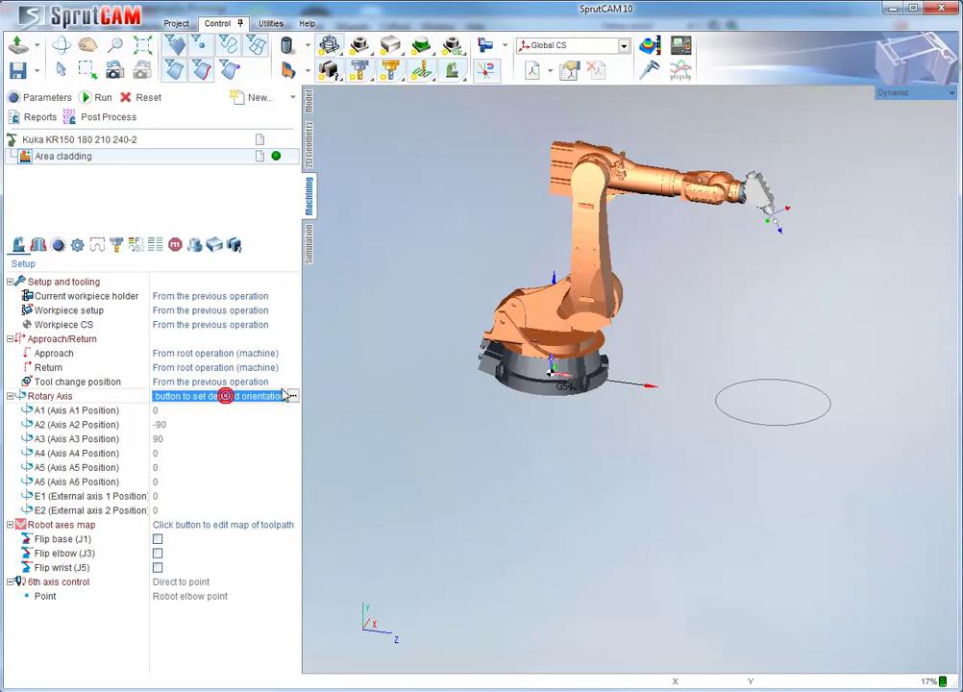
{"action": "left_click", "coordinate": [293, 396]}
{"action": "left_click", "coordinate": [138, 117]}
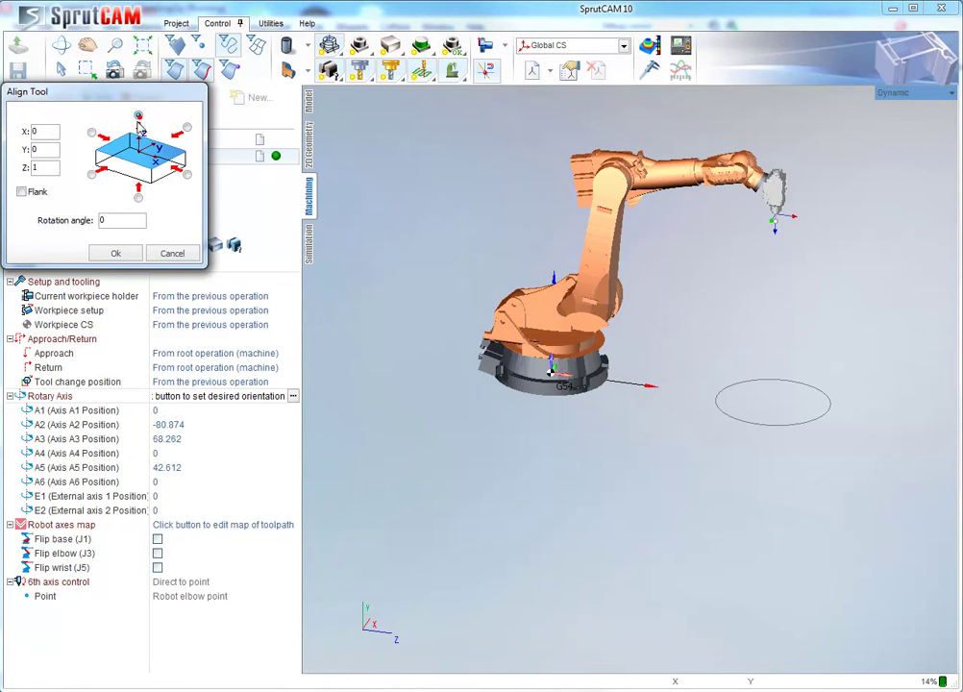
{"action": "left_click", "coordinate": [119, 253]}
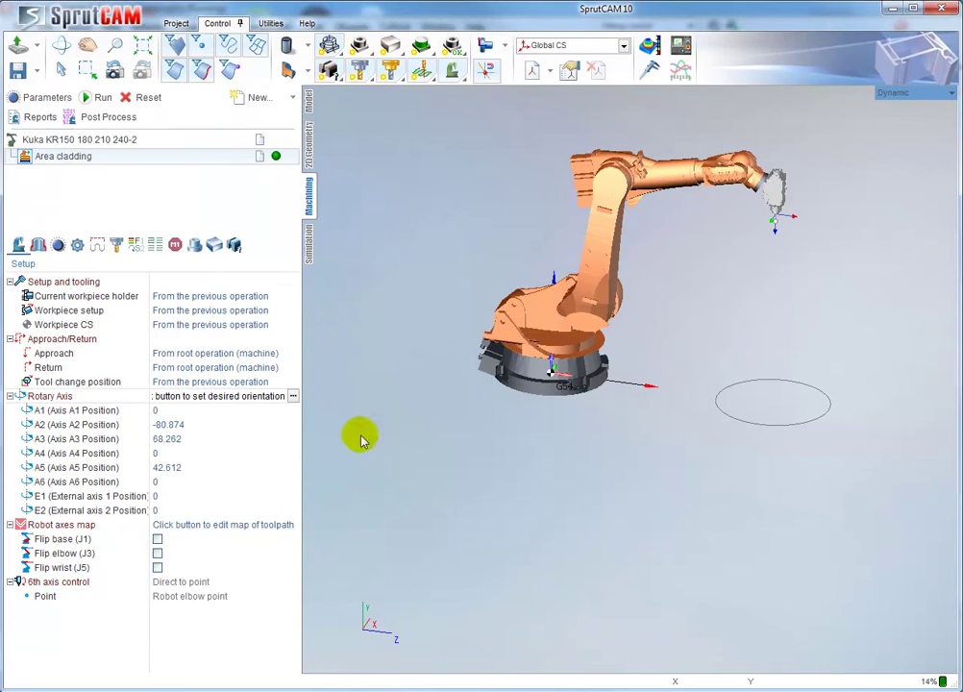
- Set the cladding tool's diameter to 10 mm and its working length to 5 mm
{"action": "middle_click_drag", "start_coordinate": [762, 241], "coordinate": [710, 325]}
{"action": "scroll", "coordinate": [713, 317], "scroll_direction": "up", "scroll_amount": 5}
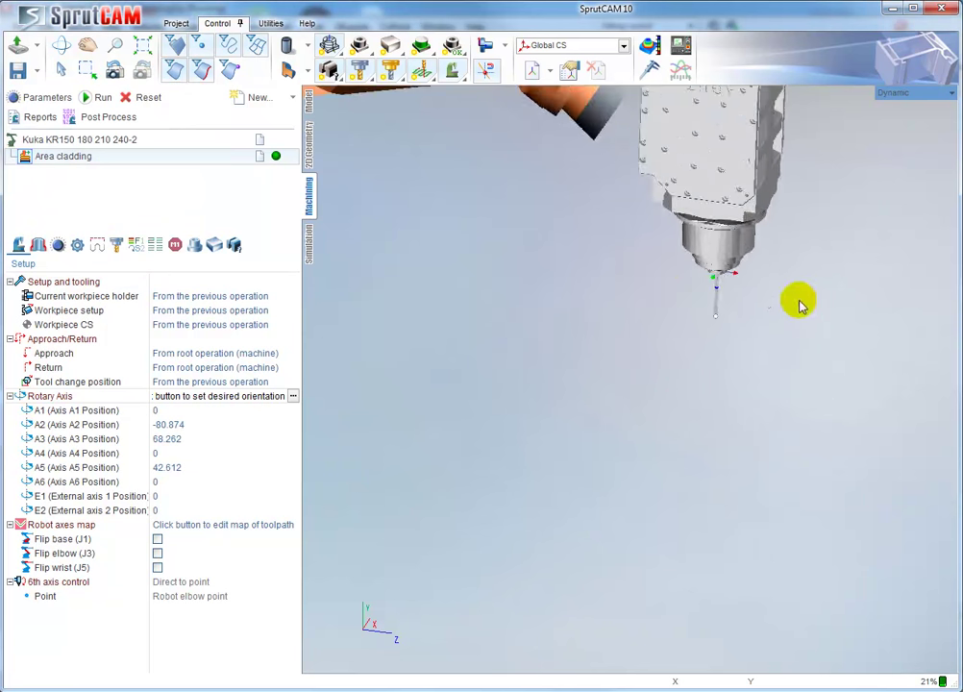
{"action": "scroll", "coordinate": [673, 277], "scroll_direction": "up", "scroll_amount": 3}
{"action": "scroll", "coordinate": [775, 300], "scroll_direction": "up", "scroll_amount": 2}
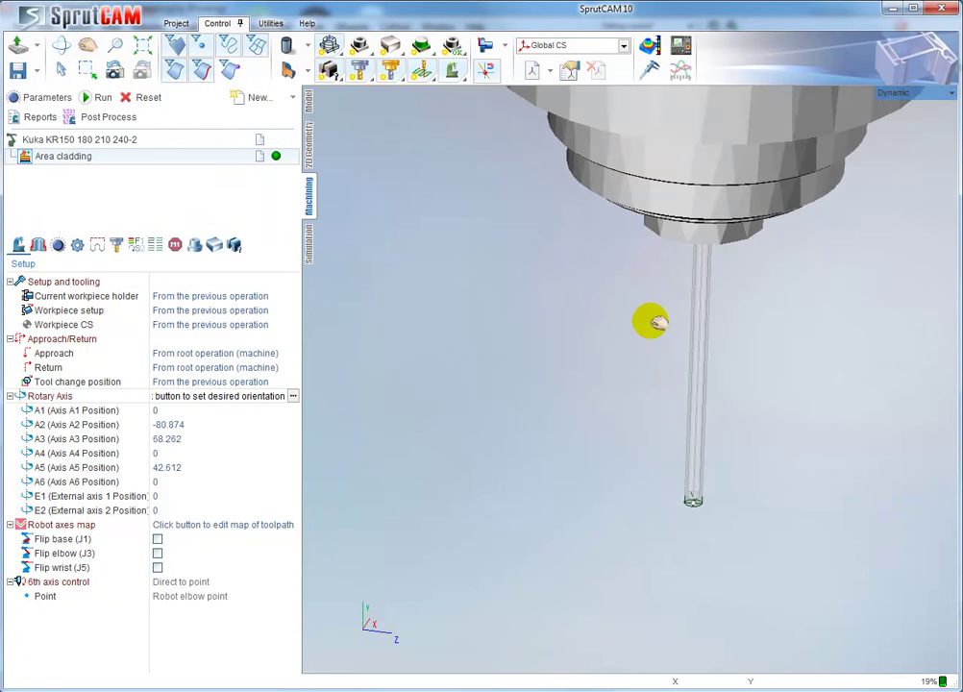
{"action": "left_click", "coordinate": [116, 246]}
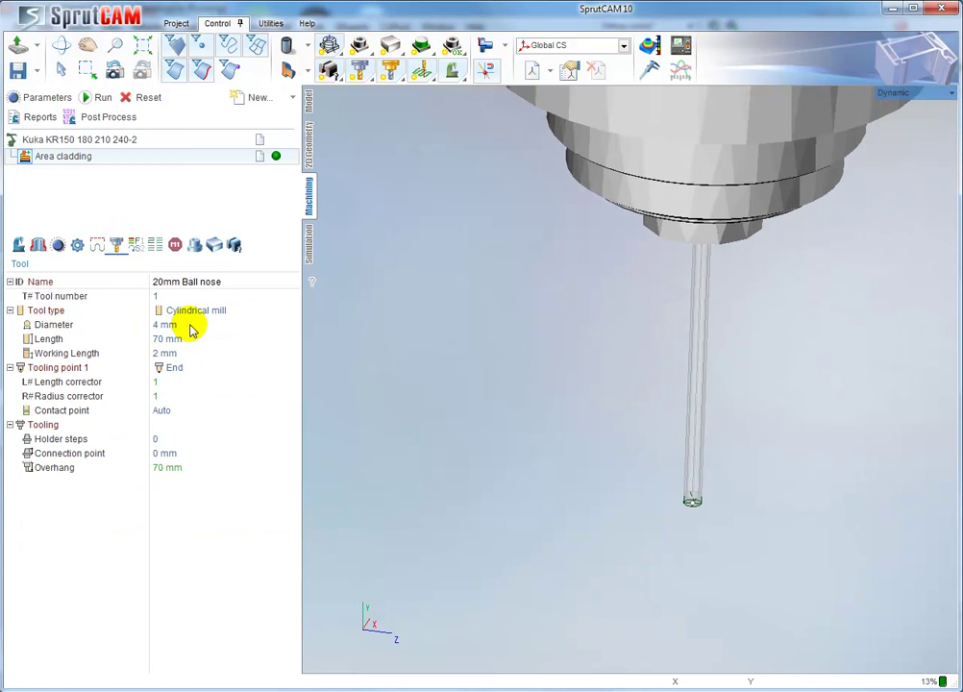
{"action": "left_click", "coordinate": [191, 327]}
{"action": "type", "text": "10"}
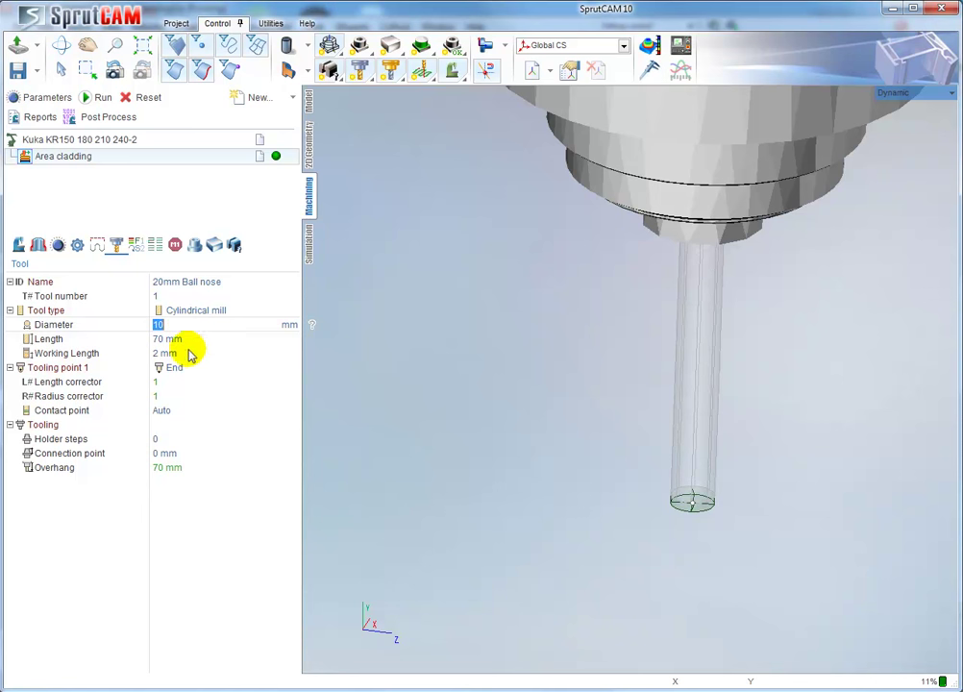
{"action": "left_click", "coordinate": [178, 354]}
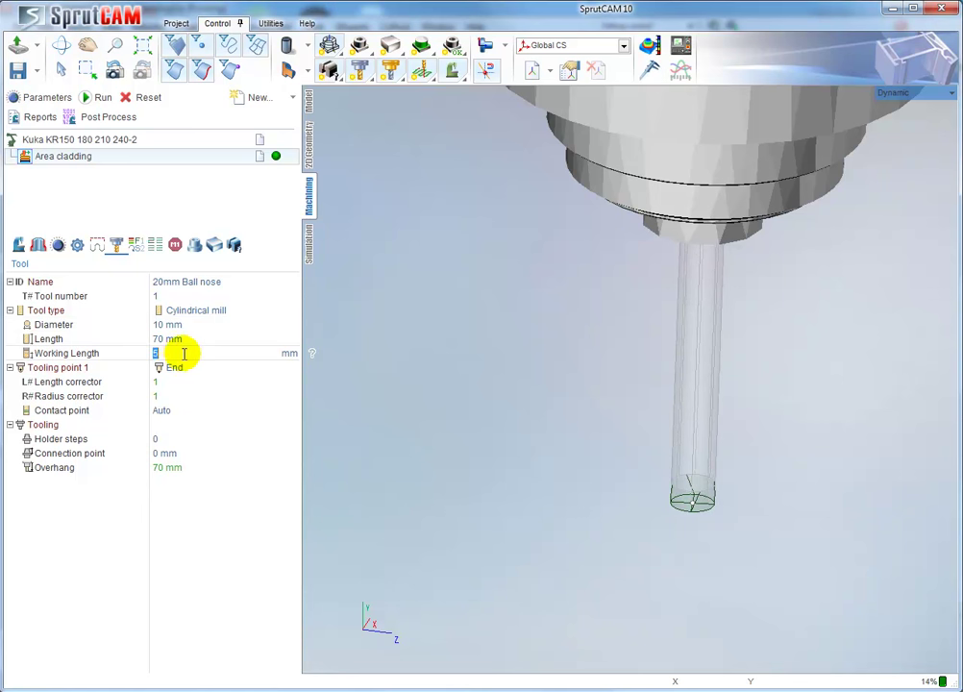
{"action": "middle_click_drag", "start_coordinate": [480, 446], "coordinate": [609, 374]}
{"action": "scroll", "coordinate": [563, 379], "scroll_direction": "down", "scroll_amount": 2}
{"action": "scroll", "coordinate": [583, 382], "scroll_direction": "down", "scroll_amount": 2}
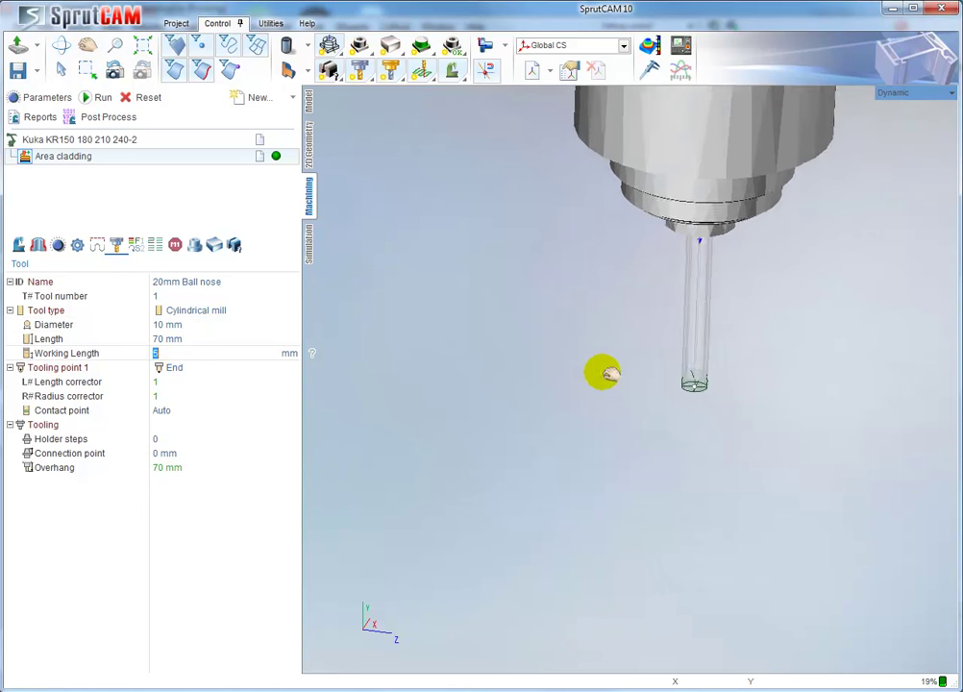
{"action": "scroll", "coordinate": [706, 390], "scroll_direction": "up", "scroll_amount": 3}
{"action": "middle_click_drag", "start_coordinate": [681, 403], "coordinate": [681, 377]}
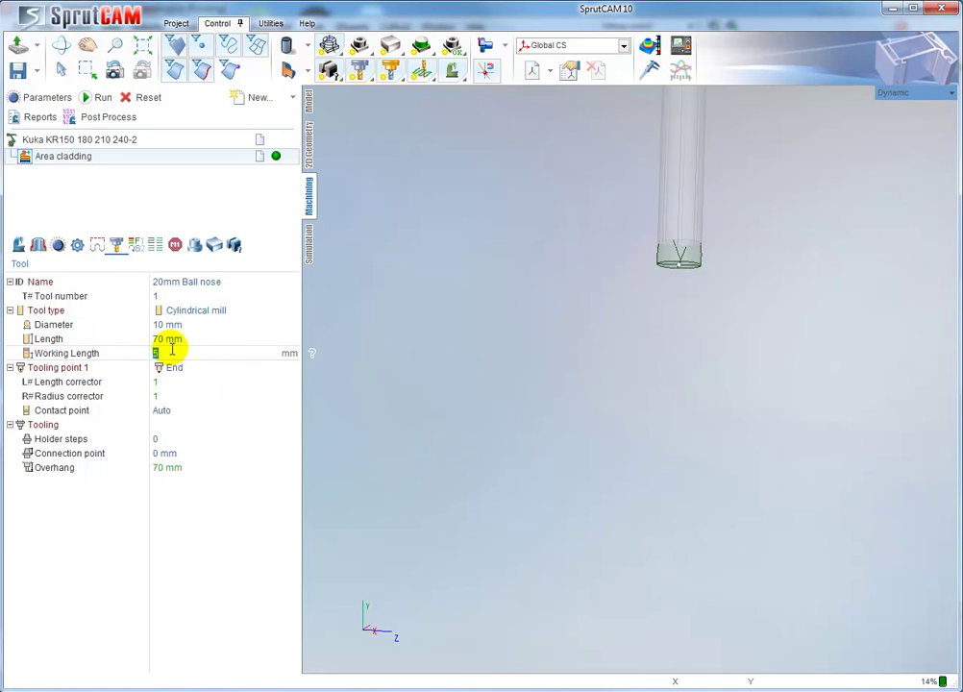
{"action": "left_click", "coordinate": [99, 103]}
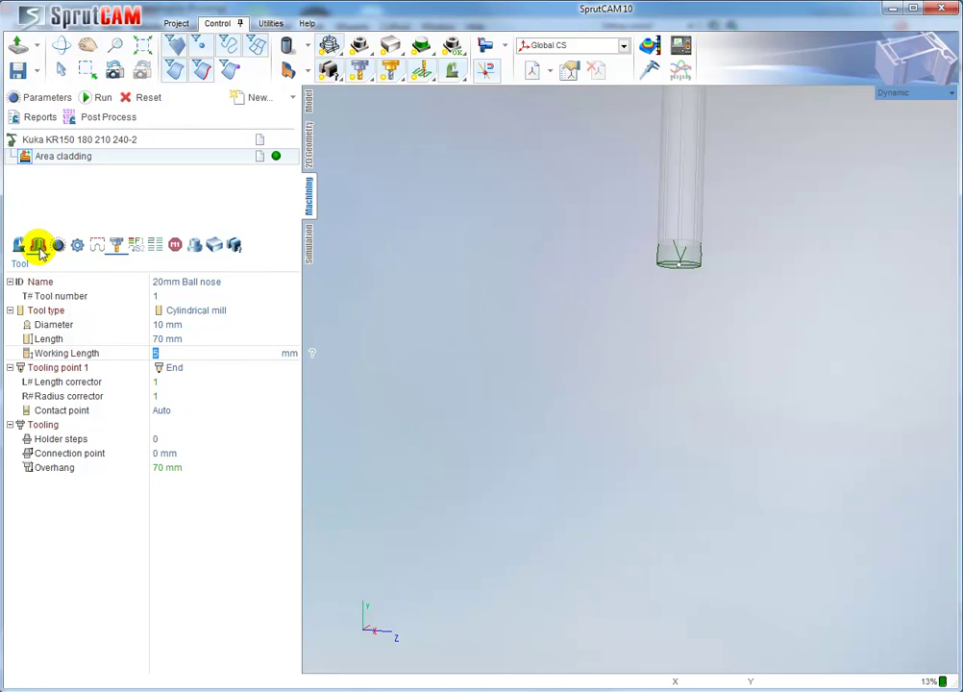
- Add the sketched circle to the Area cladding job assignment as a boss
{"action": "left_click", "coordinate": [38, 246]}
{"action": "scroll", "coordinate": [565, 361], "scroll_direction": "down", "scroll_amount": 10}
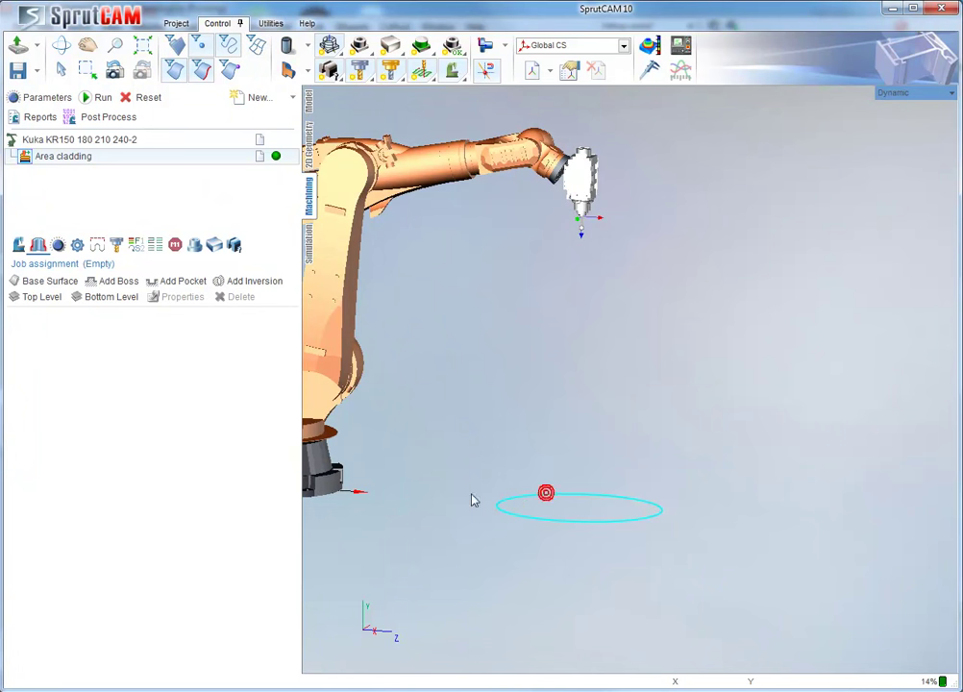
{"action": "left_click", "coordinate": [112, 281]}
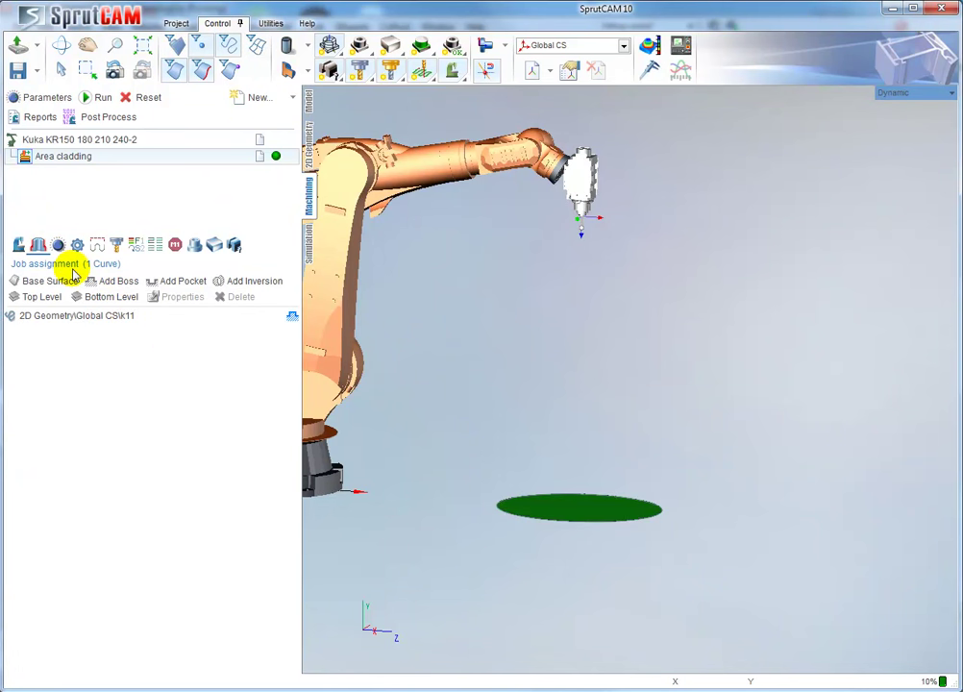
- Set the Area cladding top level to 10 mm and calculate its toolpath
{"action": "left_click", "coordinate": [53, 244]}
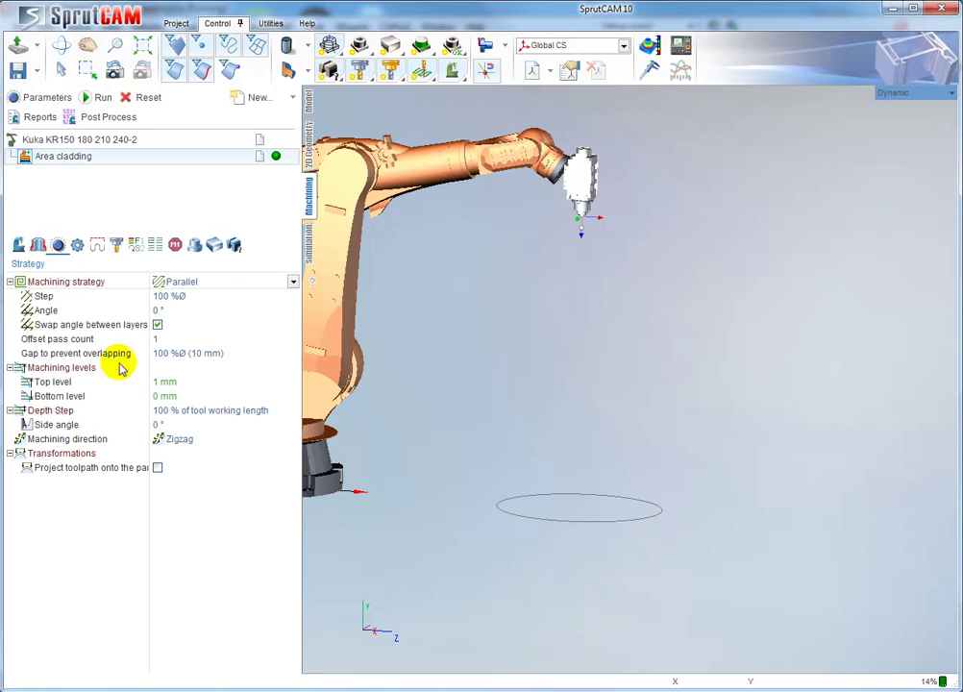
{"action": "left_click", "coordinate": [172, 396]}
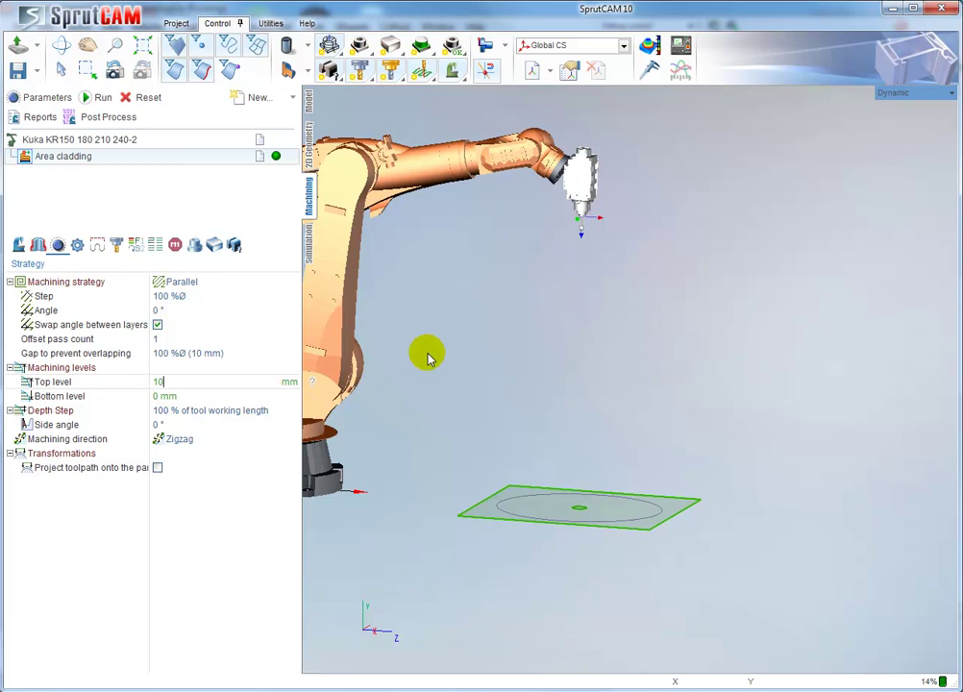
{"action": "key", "text": "Return"}
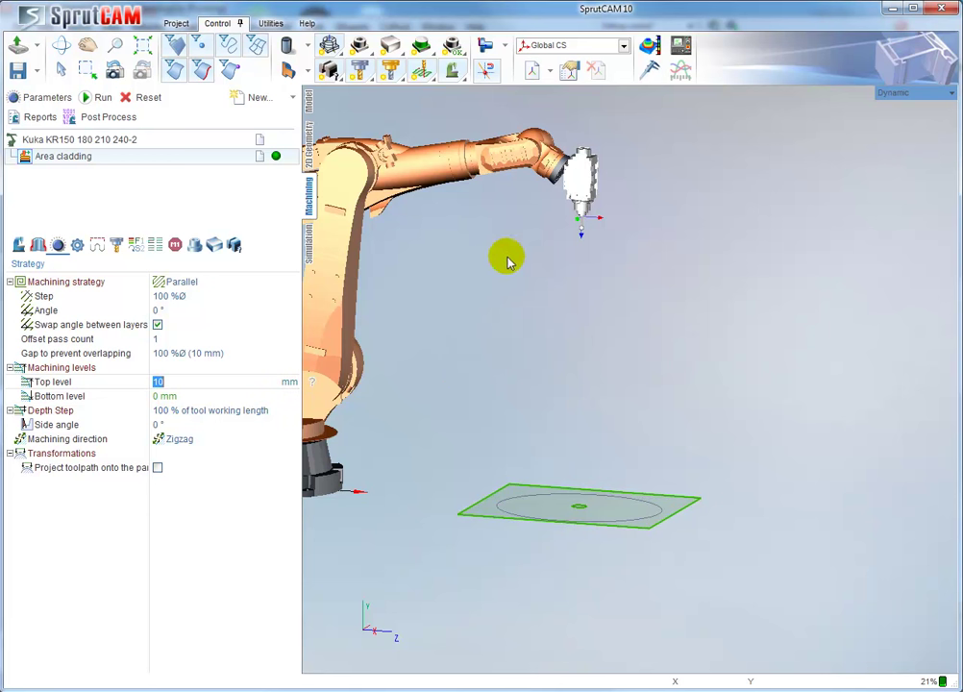
{"action": "right_click_drag", "start_coordinate": [644, 503], "coordinate": [448, 534]}
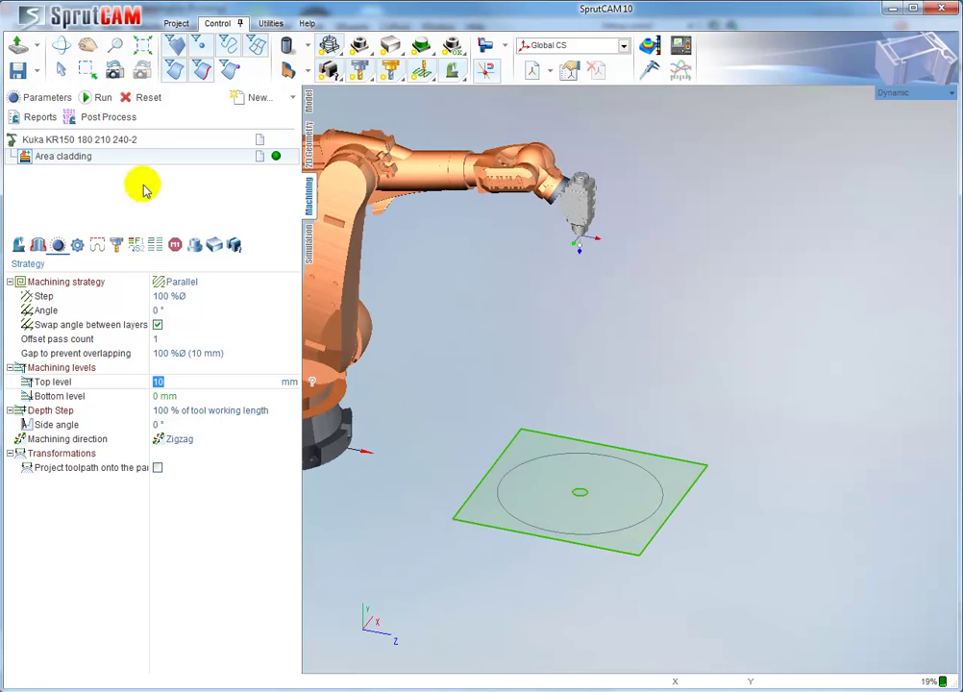
{"action": "left_click", "coordinate": [96, 100]}
{"action": "right_click_drag", "start_coordinate": [629, 524], "coordinate": [634, 488]}
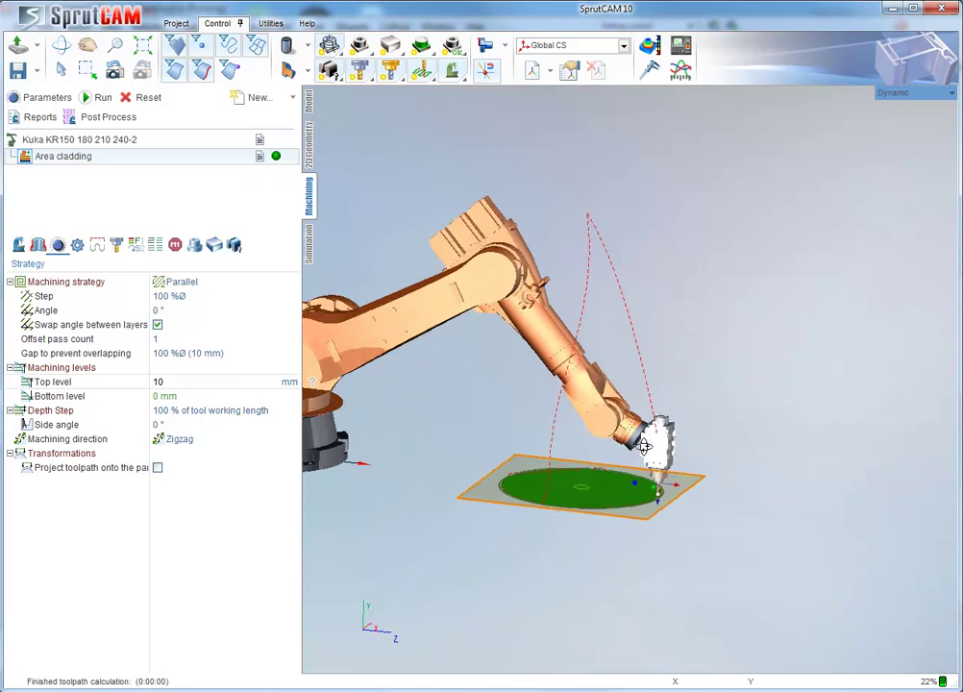
{"action": "scroll", "coordinate": [635, 489], "scroll_direction": "up", "scroll_amount": 5}
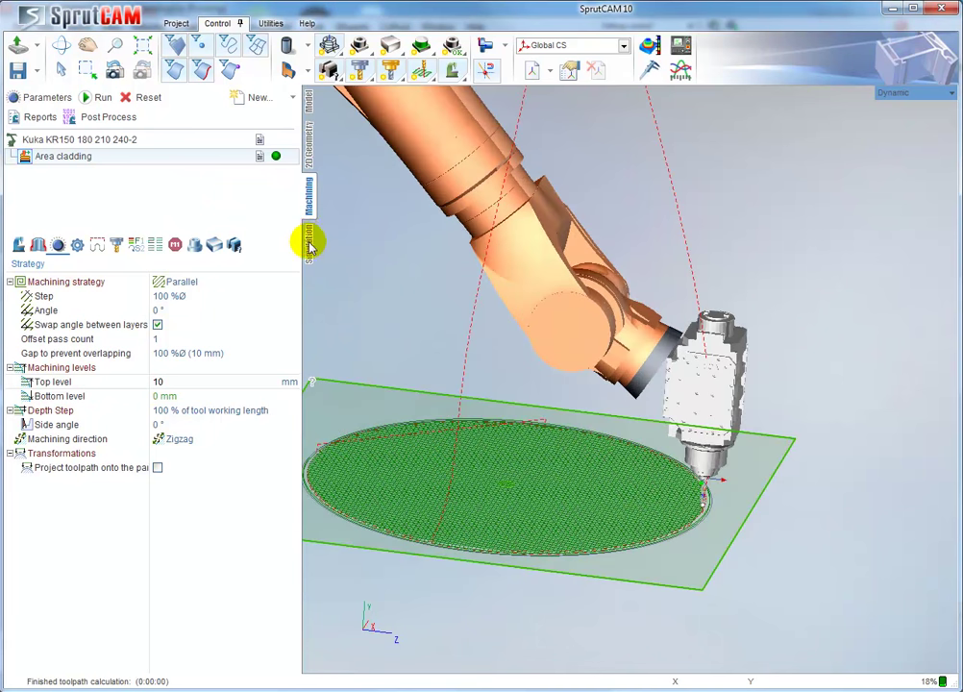
- Simulate the Area cladding operation through to the end, raising the movement speed to maximum during playback
{"action": "left_click", "coordinate": [309, 246]}
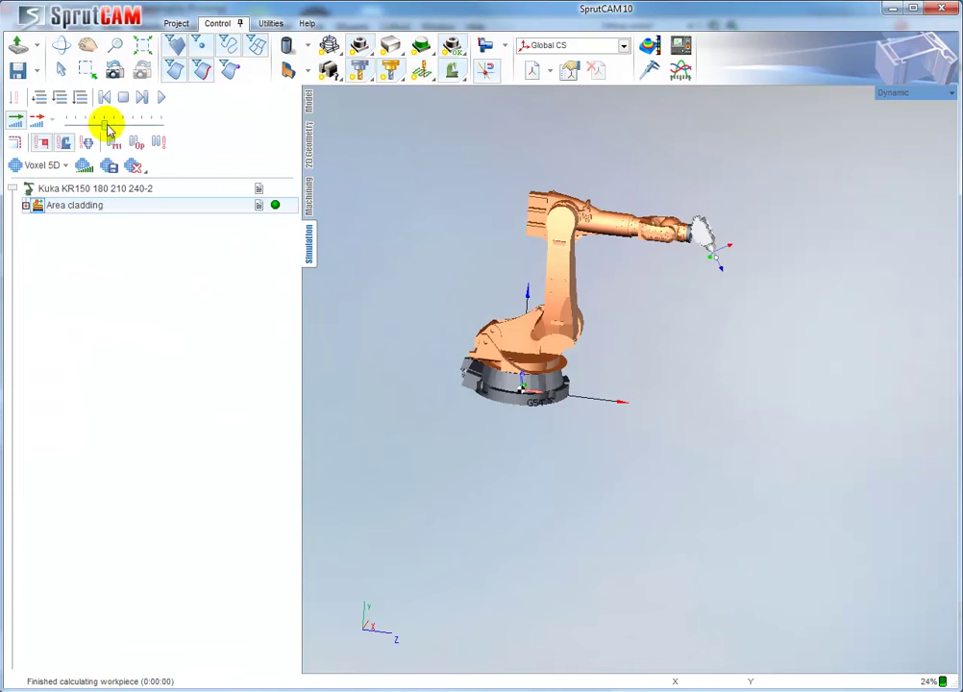
{"action": "left_click", "coordinate": [162, 99]}
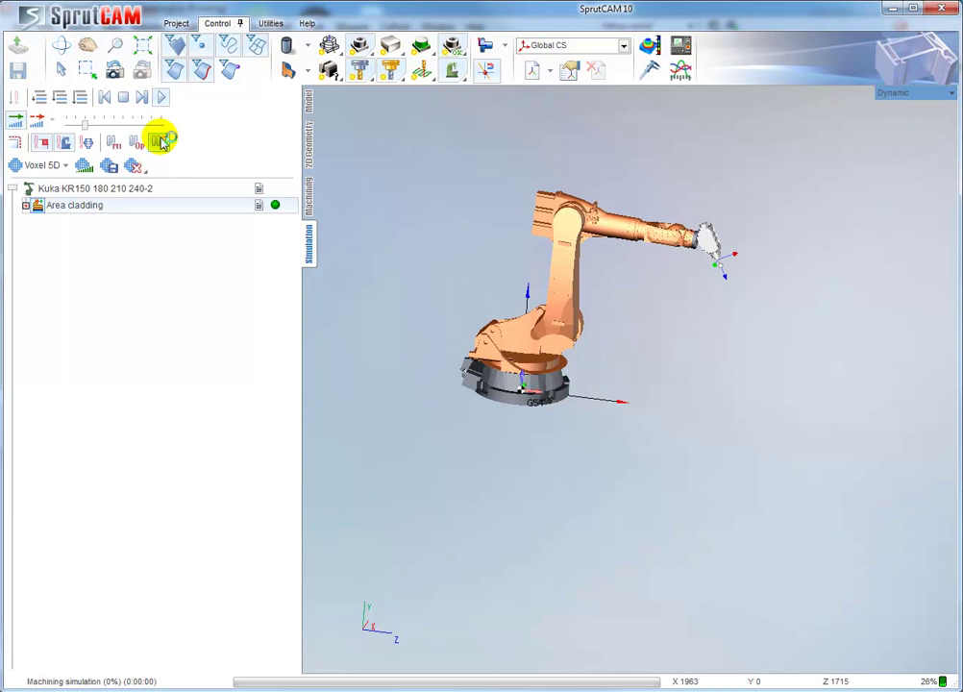
{"action": "left_click_drag", "start_coordinate": [85, 124], "coordinate": [104, 125]}
{"action": "scroll", "coordinate": [767, 419], "scroll_direction": "up", "scroll_amount": 4}
{"action": "scroll", "coordinate": [725, 385], "scroll_direction": "up", "scroll_amount": 6}
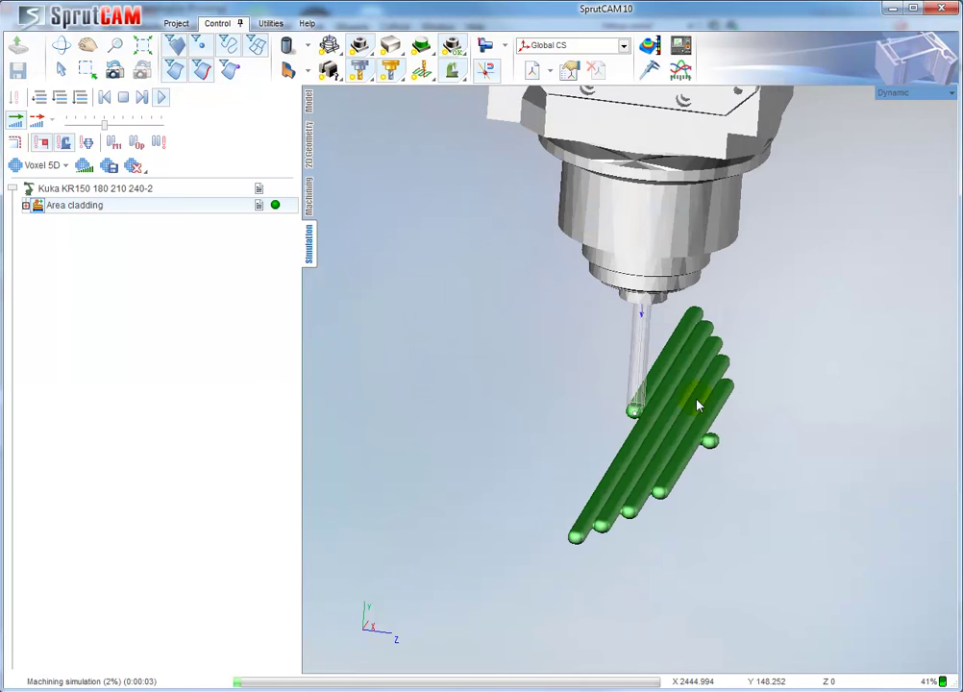
{"action": "scroll", "coordinate": [787, 361], "scroll_direction": "down", "scroll_amount": 2}
{"action": "middle_click_drag", "start_coordinate": [697, 403], "coordinate": [806, 403]}
{"action": "scroll", "coordinate": [805, 402], "scroll_direction": "down", "scroll_amount": 5}
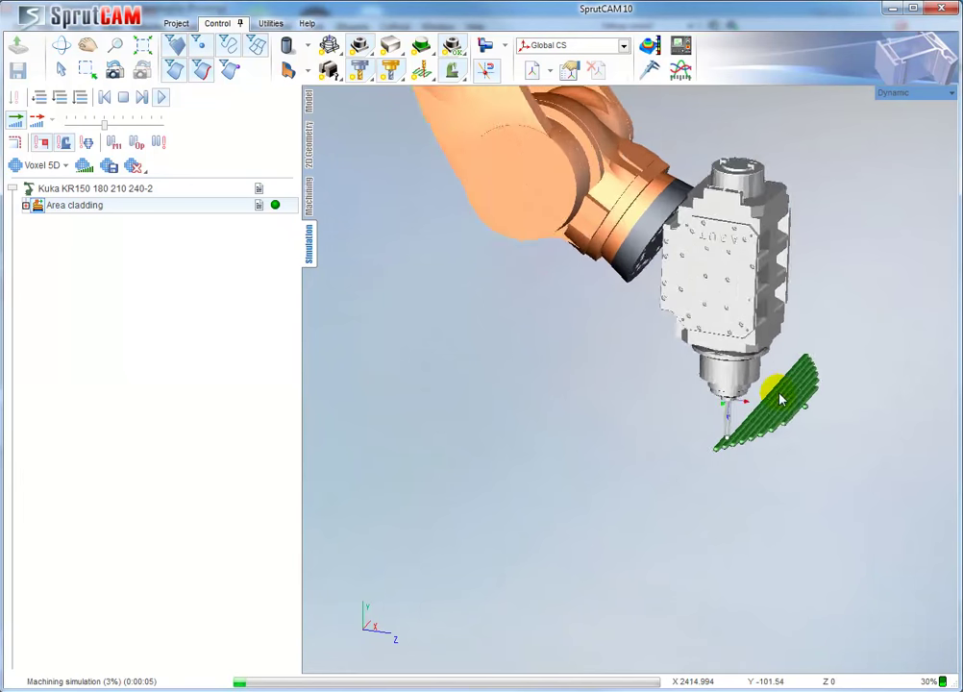
{"action": "left_click_drag", "start_coordinate": [103, 128], "coordinate": [173, 134]}
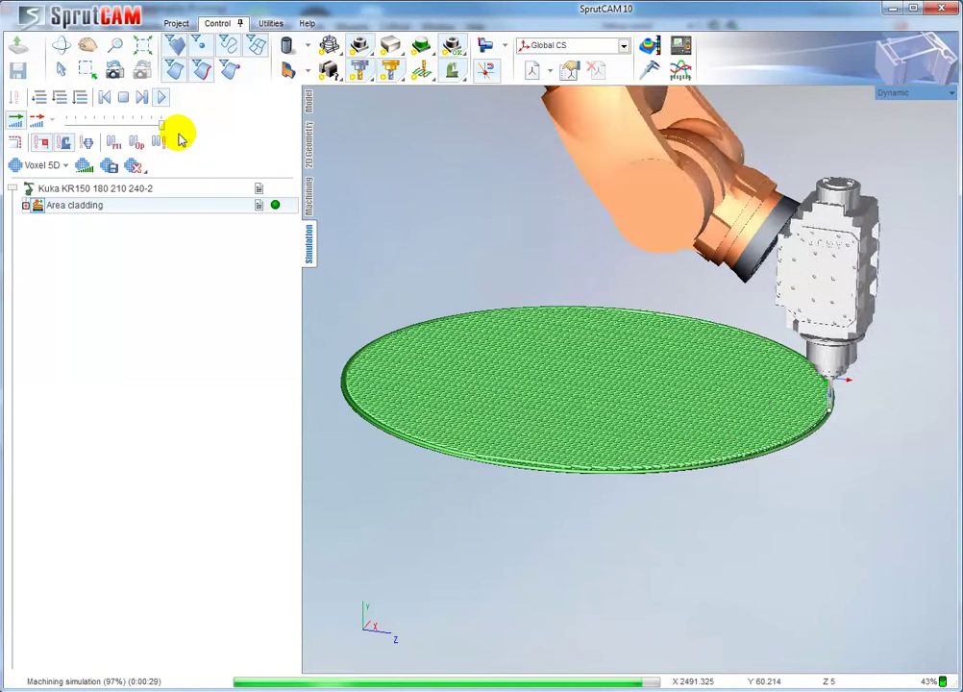
{"action": "scroll", "coordinate": [507, 266], "scroll_direction": "down", "scroll_amount": 3}
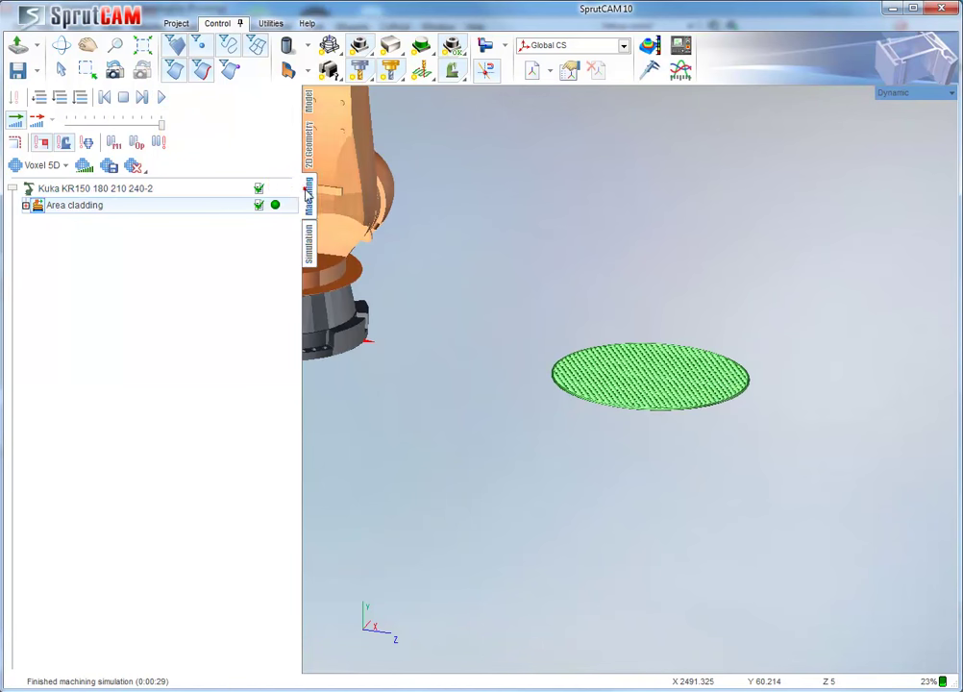
- Return to machining setup and create a new additive Curve cladding operation
{"action": "left_click", "coordinate": [308, 192]}
{"action": "middle_click_drag", "start_coordinate": [476, 322], "coordinate": [543, 416]}
{"action": "scroll", "coordinate": [543, 416], "scroll_direction": "down", "scroll_amount": 4}
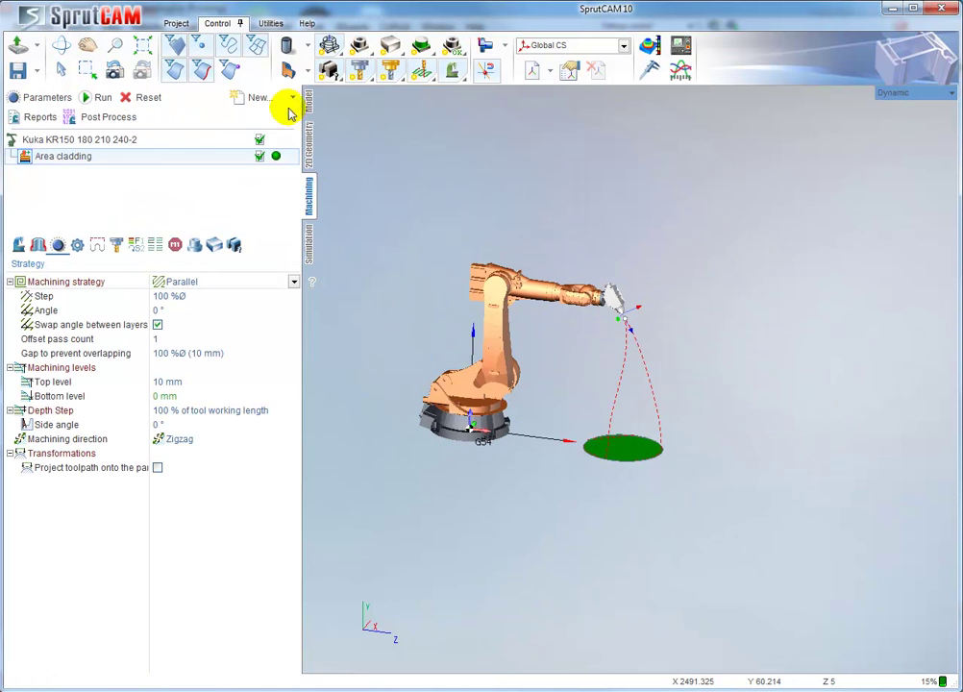
{"action": "left_click", "coordinate": [293, 98]}
{"action": "mouse_move", "coordinate": [297, 261]}
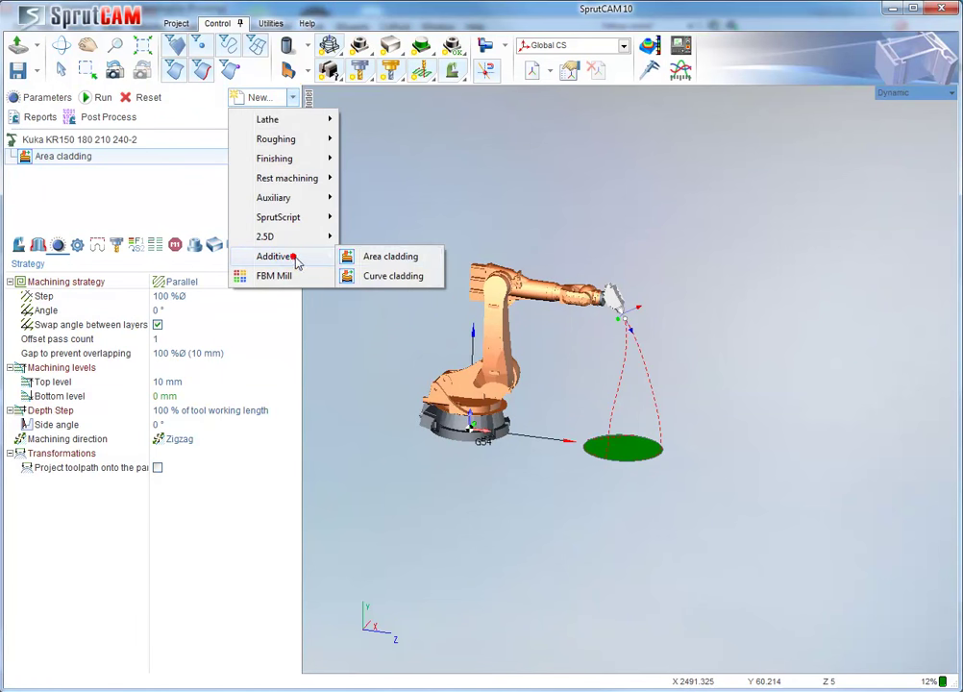
{"action": "left_click", "coordinate": [405, 276]}
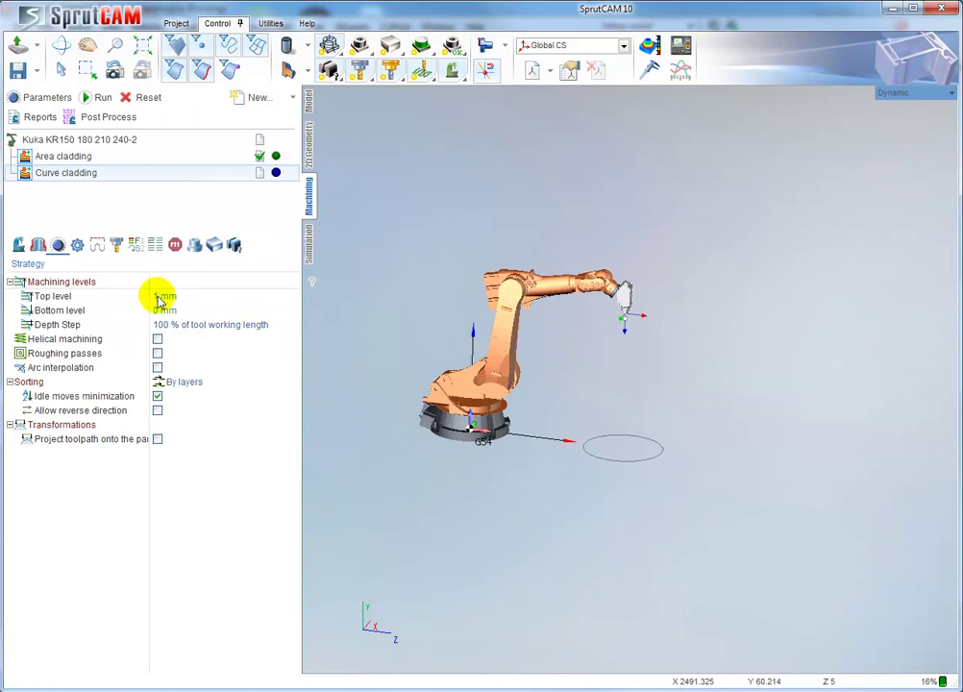
- Copy the Area cladding operation's parameters to the Curve cladding operation
{"action": "right_click", "coordinate": [66, 181]}
{"action": "left_click", "coordinate": [133, 342]}
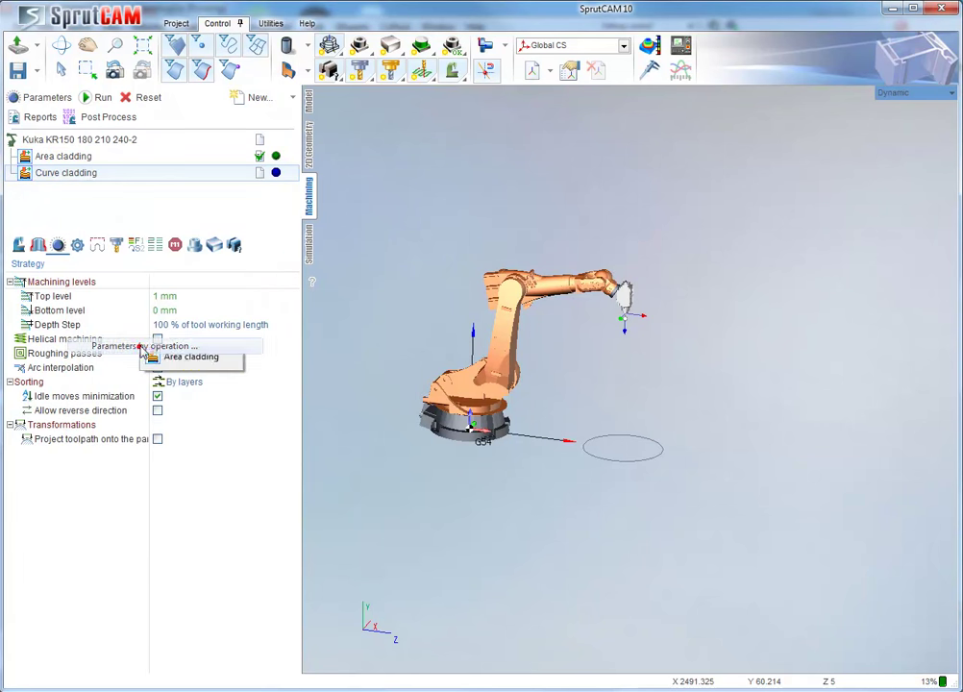
{"action": "left_click", "coordinate": [191, 357]}
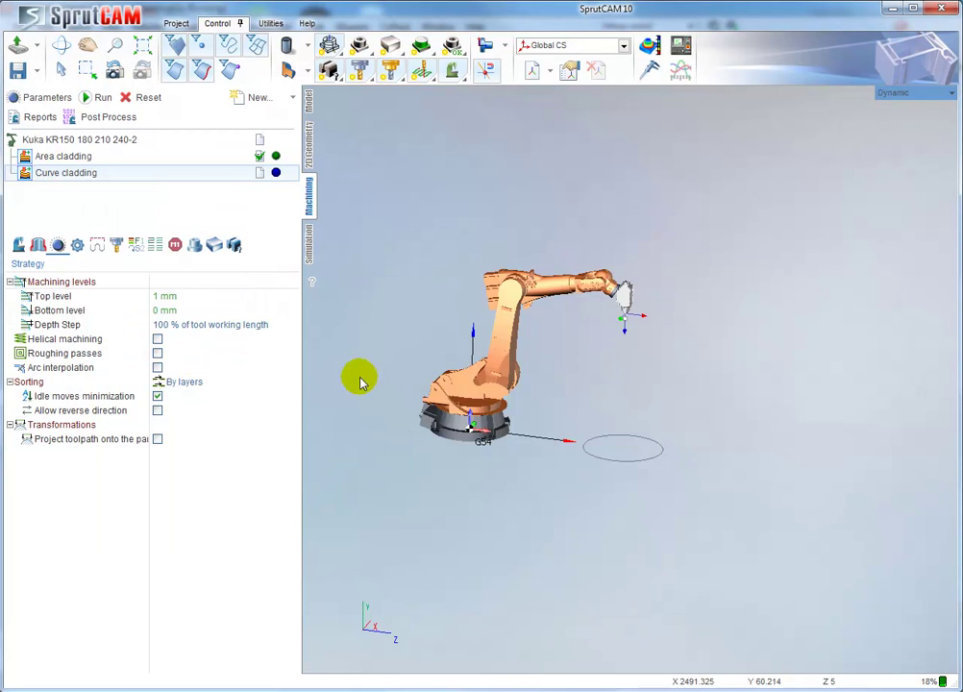
- Add the sketched circle to the Curve cladding job assignment as a curve
{"action": "scroll", "coordinate": [629, 331], "scroll_direction": "up", "scroll_amount": 5}
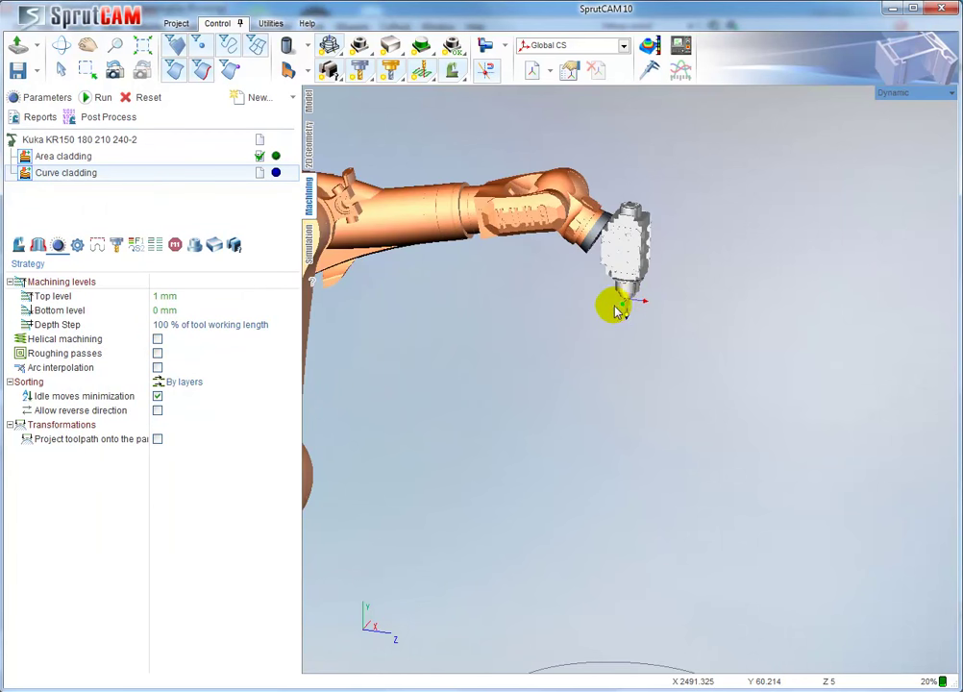
{"action": "scroll", "coordinate": [565, 361], "scroll_direction": "down", "scroll_amount": 5}
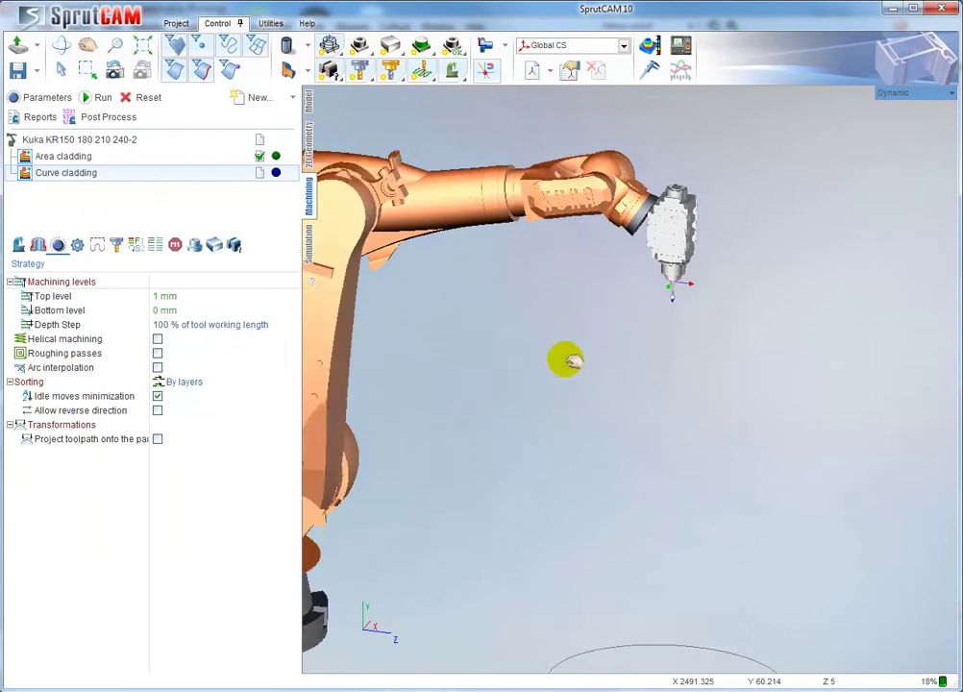
{"action": "left_click", "coordinate": [37, 245]}
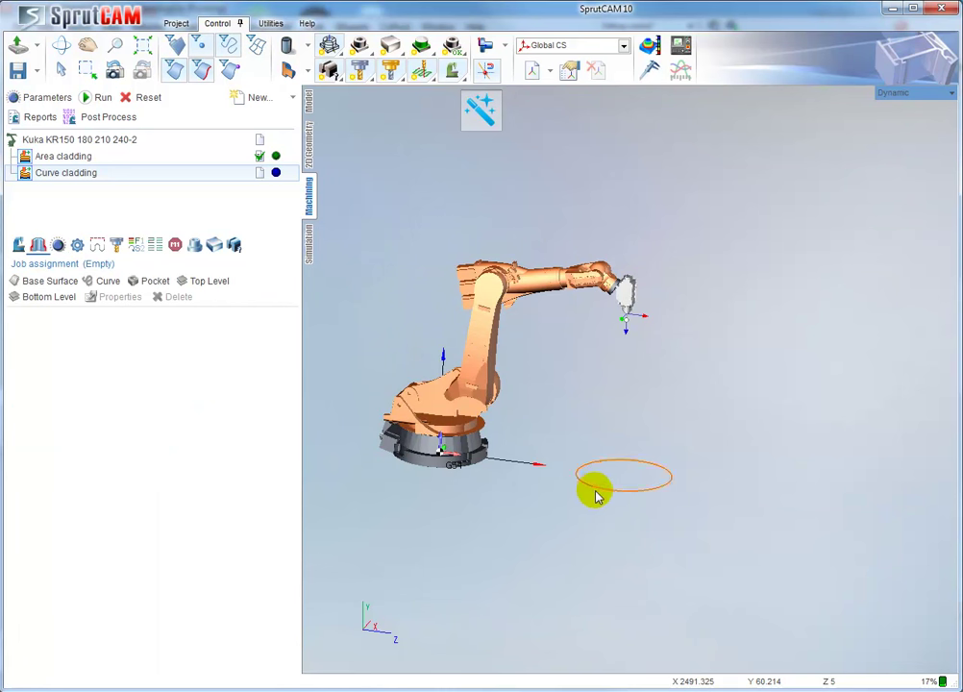
{"action": "left_click", "coordinate": [108, 279]}
- Set the Curve cladding bottom level to 10 mm and top level to 50 mm, and calculate its toolpath
{"action": "left_click", "coordinate": [77, 245]}
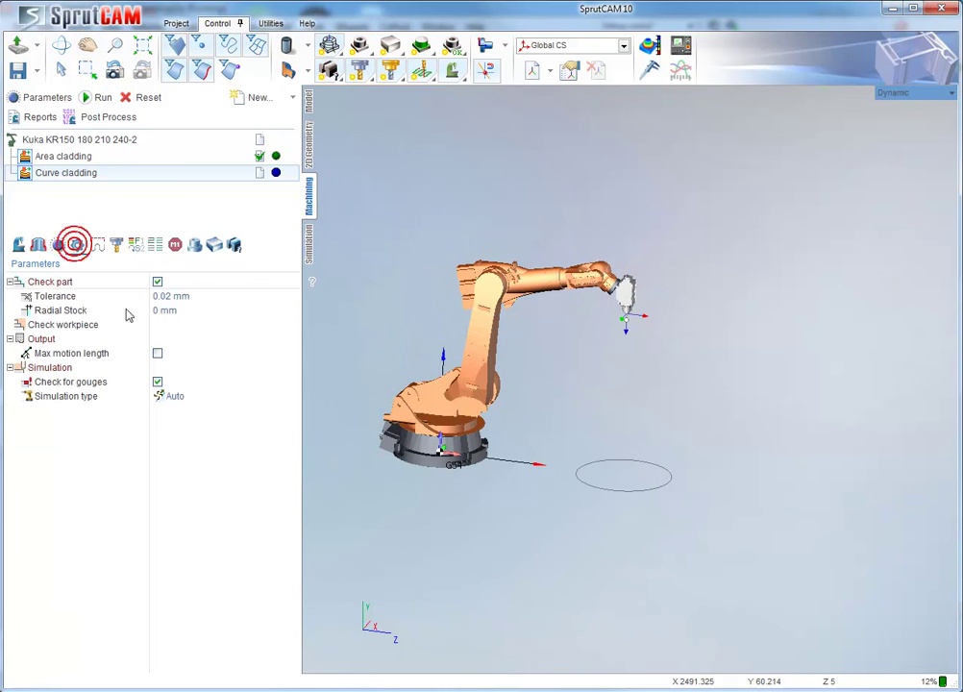
{"action": "left_click", "coordinate": [58, 244]}
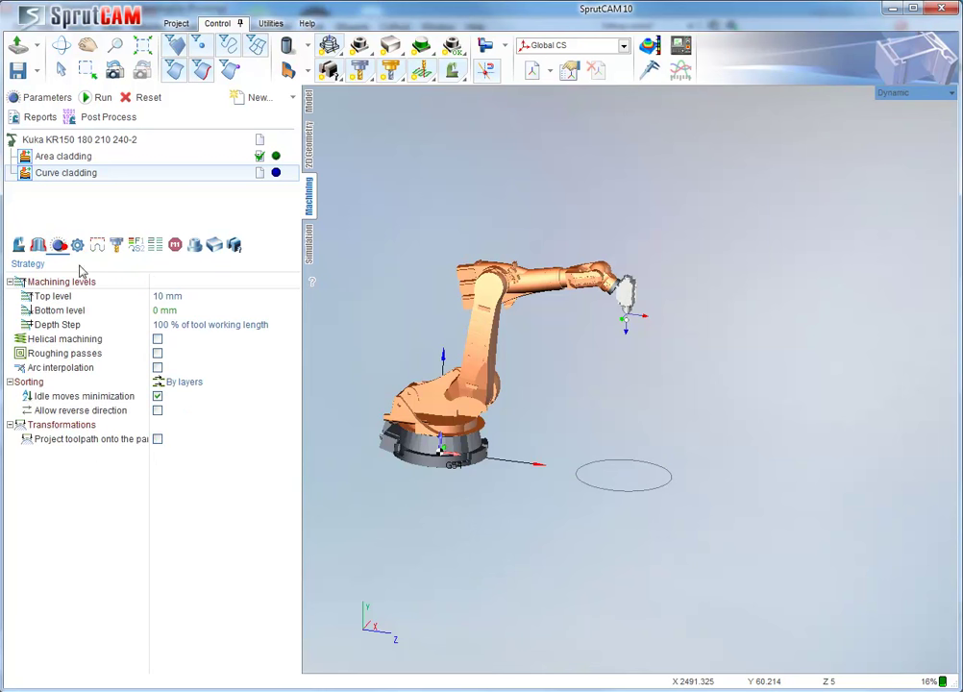
{"action": "left_click", "coordinate": [182, 308]}
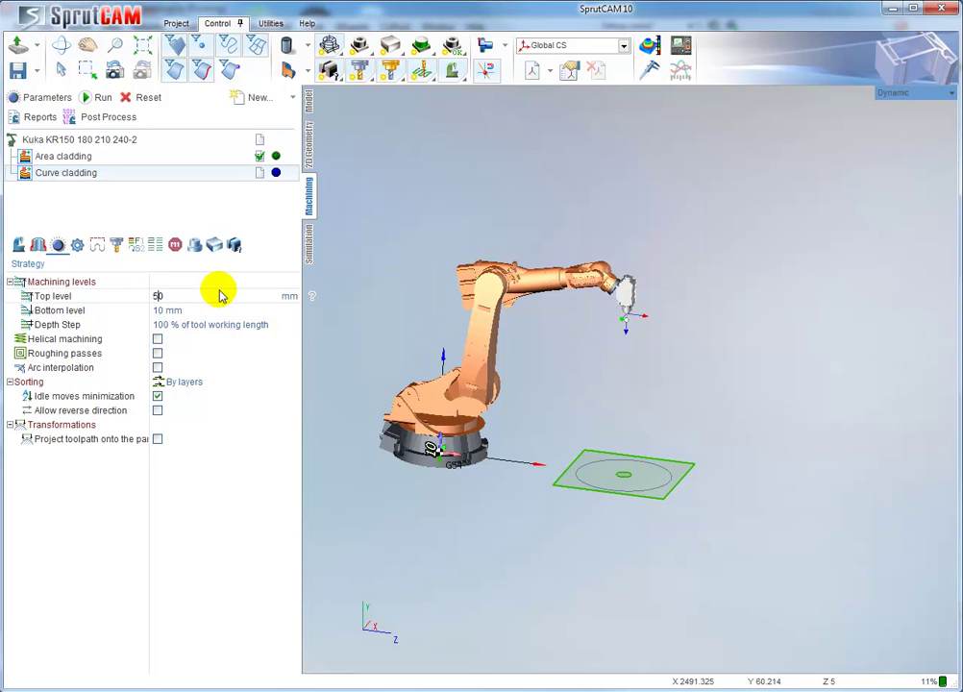
{"action": "left_click", "coordinate": [219, 295]}
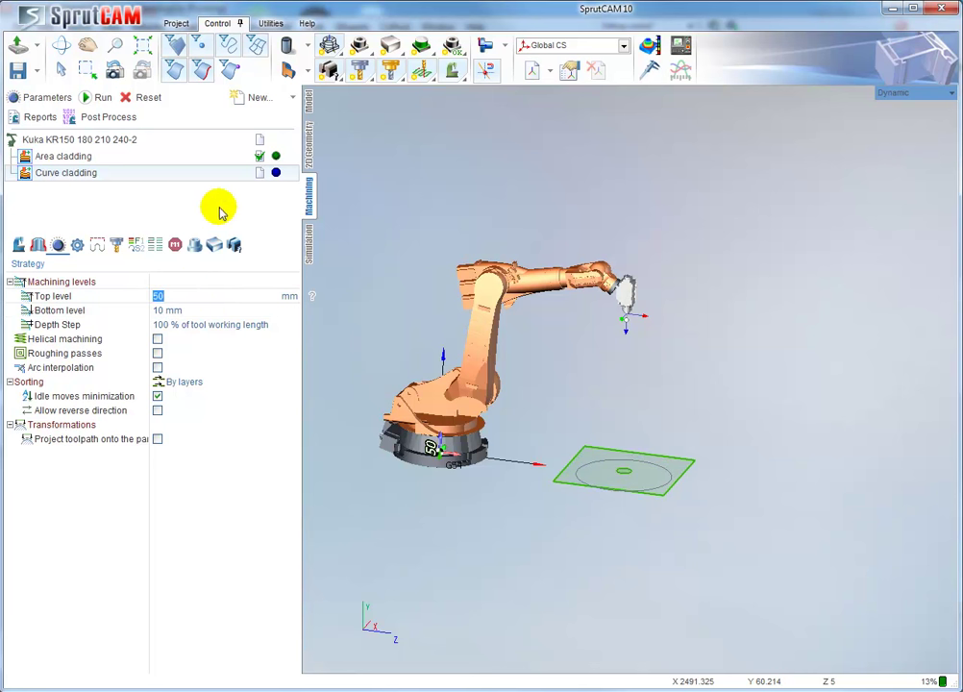
{"action": "left_click", "coordinate": [97, 100]}
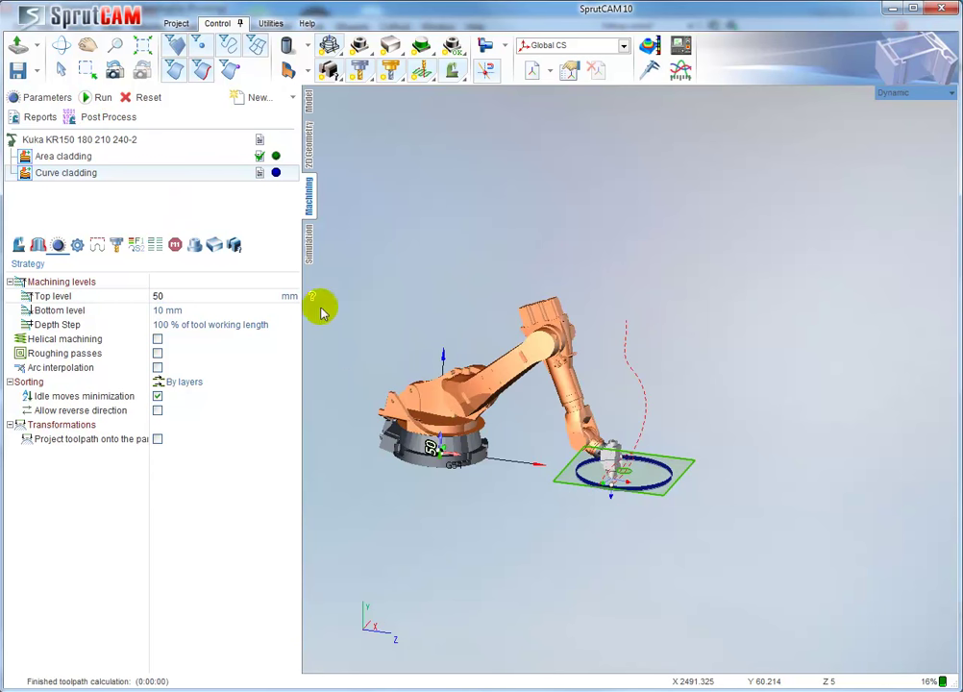
- Simulate the Curve cladding wall on top of the clad disc, increasing the movement speed in stages until it finishes
{"action": "left_click", "coordinate": [308, 247]}
{"action": "scroll", "coordinate": [615, 471], "scroll_direction": "up", "scroll_amount": 8}
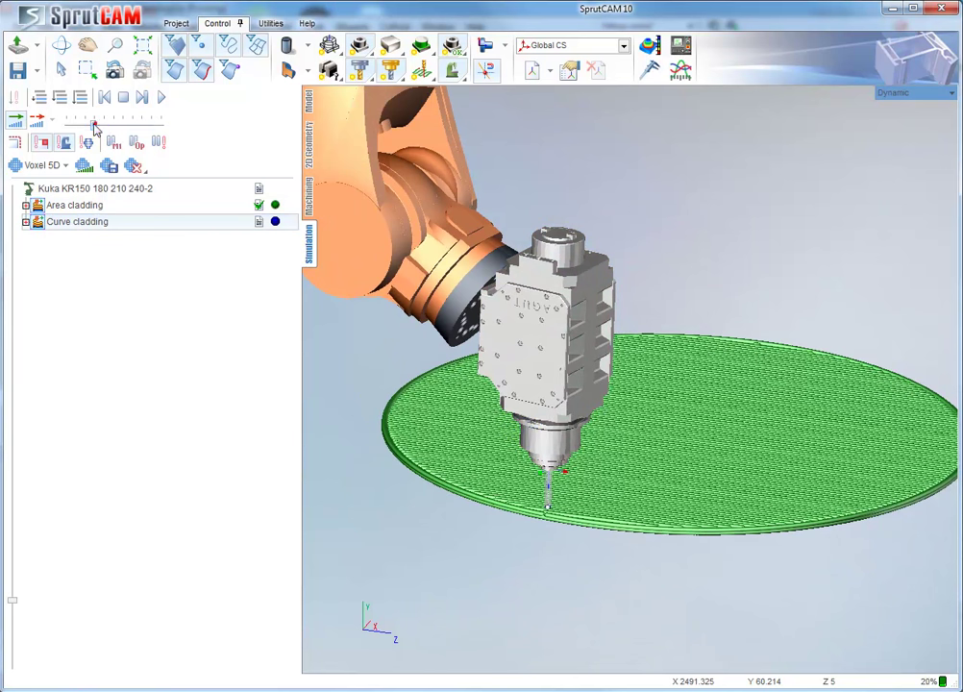
{"action": "left_click", "coordinate": [161, 97]}
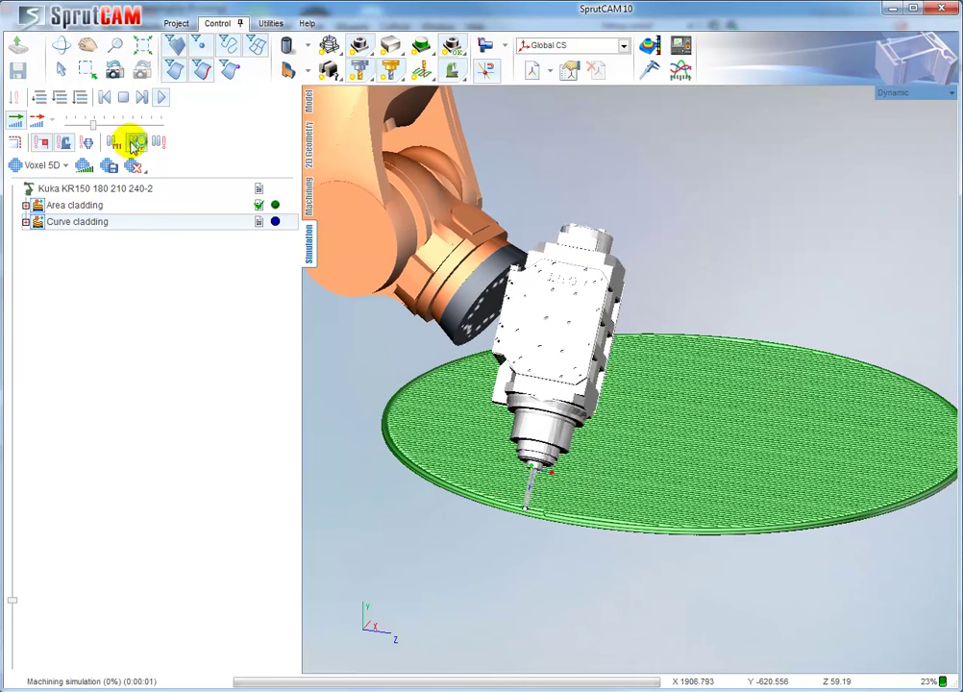
{"action": "left_click_drag", "start_coordinate": [99, 126], "coordinate": [119, 126]}
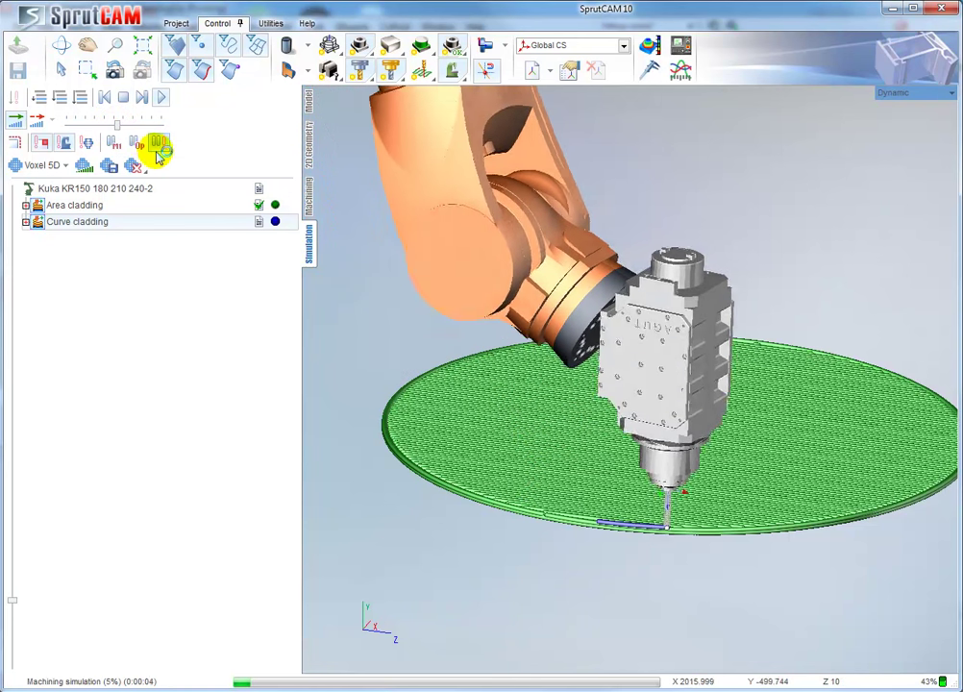
{"action": "scroll", "coordinate": [415, 342], "scroll_direction": "down", "scroll_amount": 3}
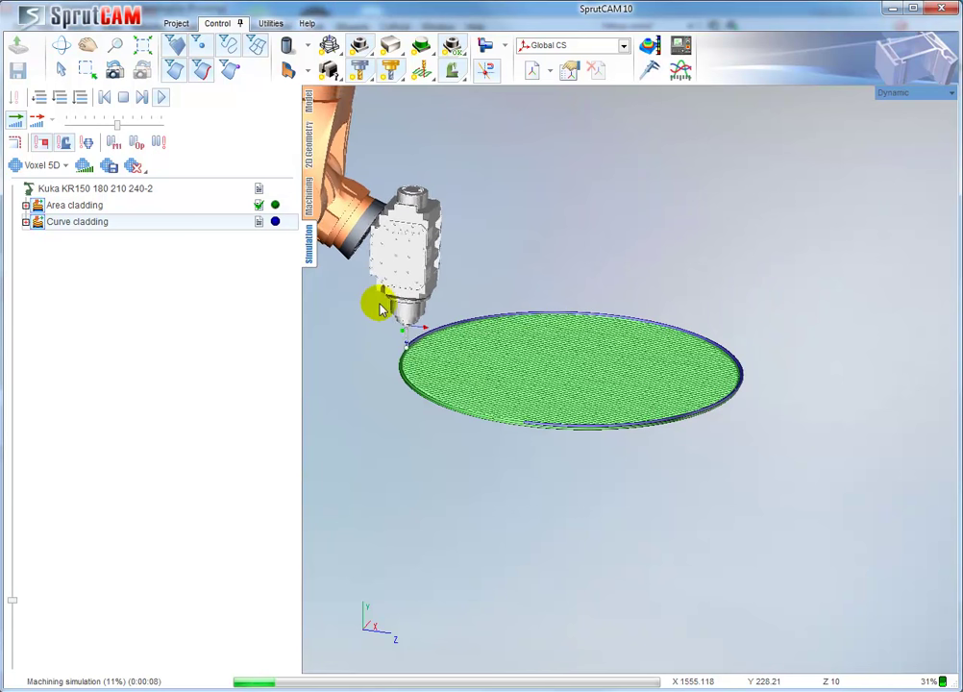
{"action": "left_click_drag", "start_coordinate": [117, 128], "coordinate": [146, 128]}
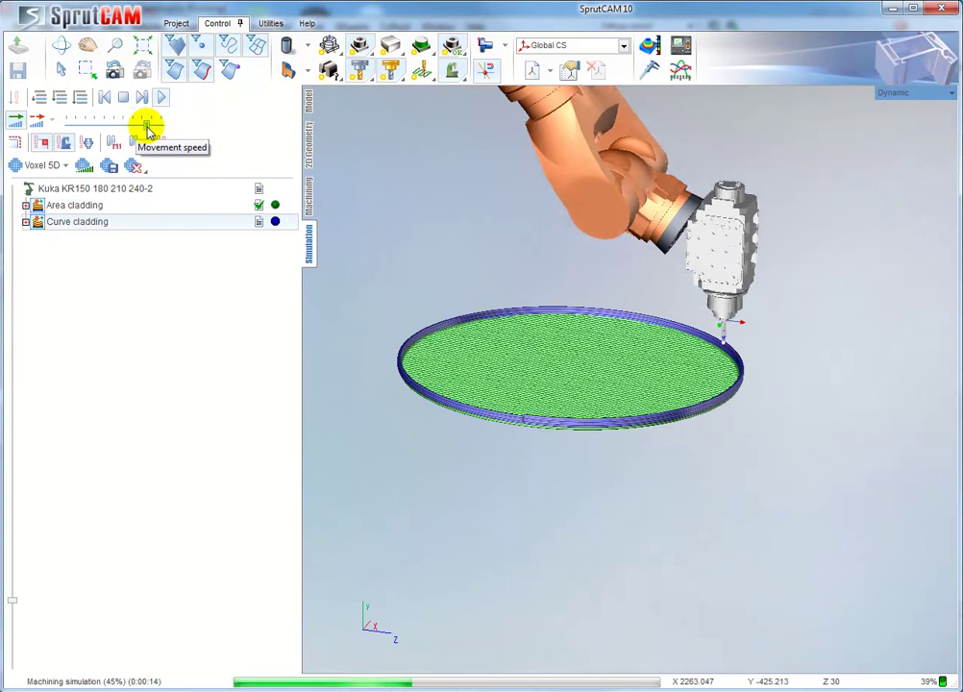
{"action": "left_click_drag", "start_coordinate": [146, 126], "coordinate": [155, 127]}
{"action": "scroll", "coordinate": [684, 436], "scroll_direction": "down", "scroll_amount": 3}
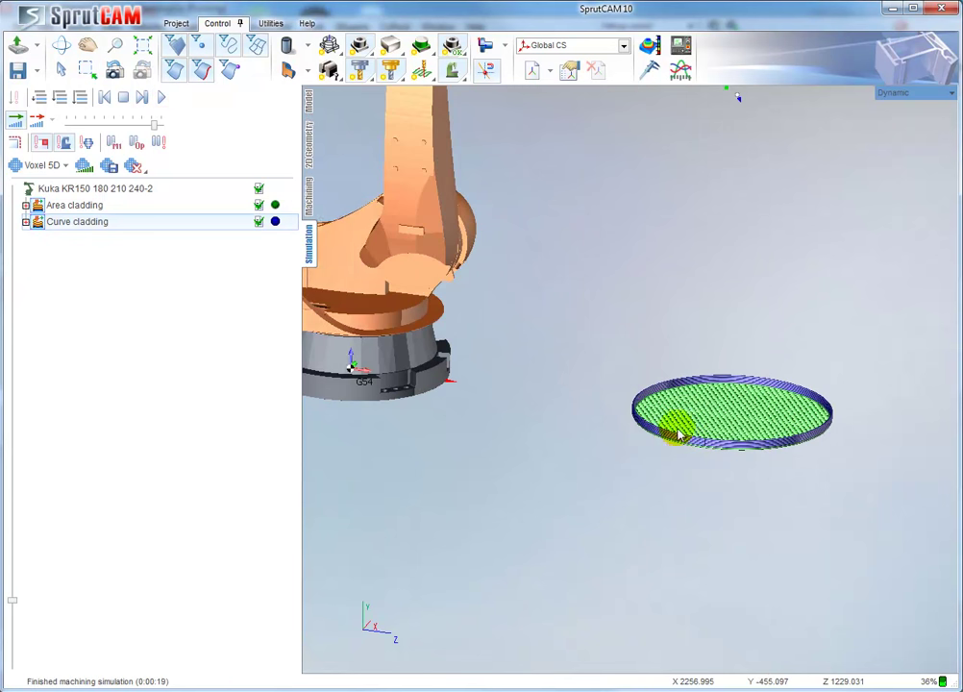
- Review the Curve cladding strategy and setup, and compare its toolpath with that of the Area cladding operation
{"action": "left_click", "coordinate": [308, 196]}
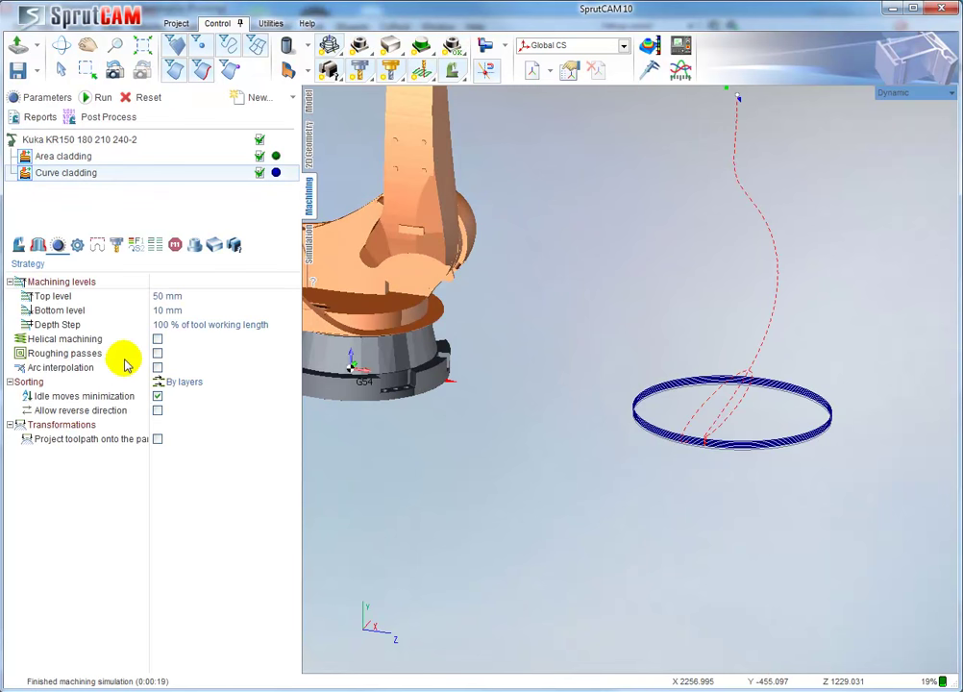
{"action": "left_click", "coordinate": [19, 244]}
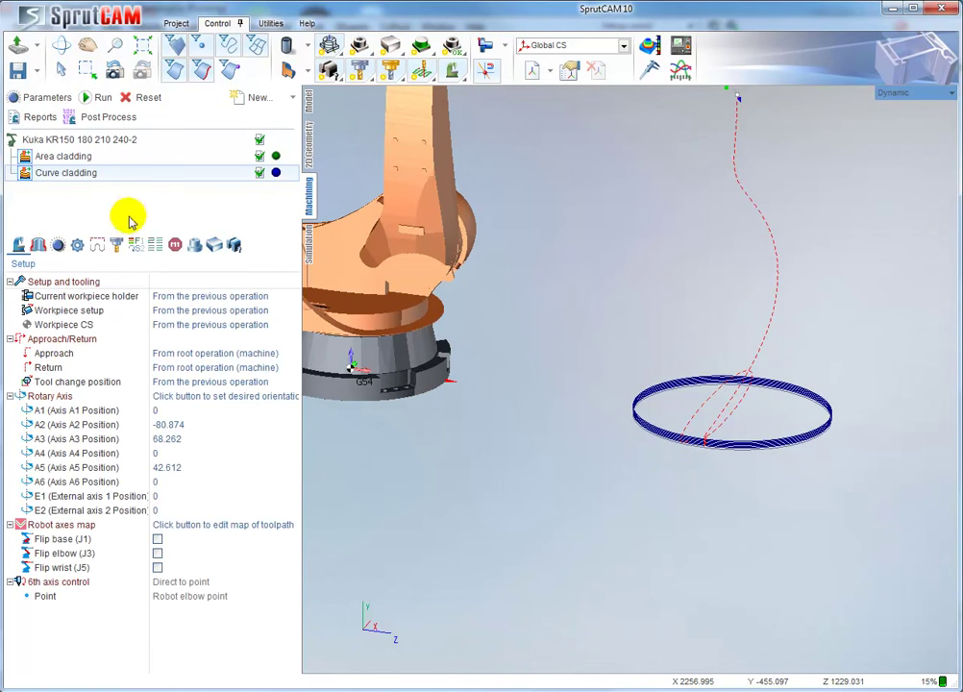
{"action": "left_click", "coordinate": [79, 159]}
{"action": "left_click", "coordinate": [80, 174]}
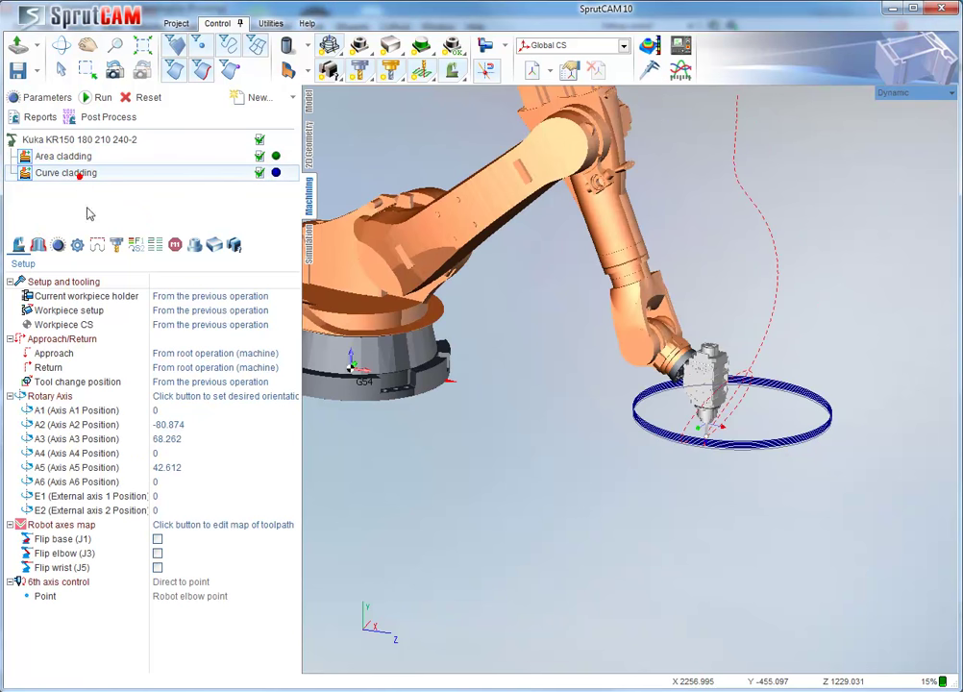
{"action": "left_click", "coordinate": [58, 158]}
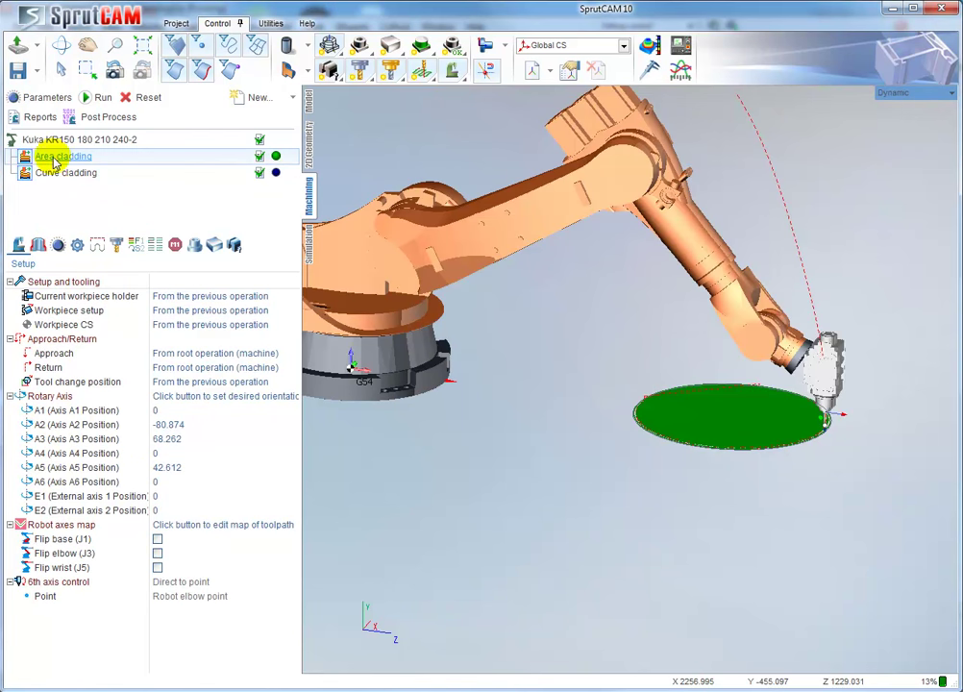
- Enable Flip wrist (J5) for both the Area cladding and Curve cladding operations, and recalculate all toolpaths of the Kuka robot
{"action": "left_click", "coordinate": [157, 567]}
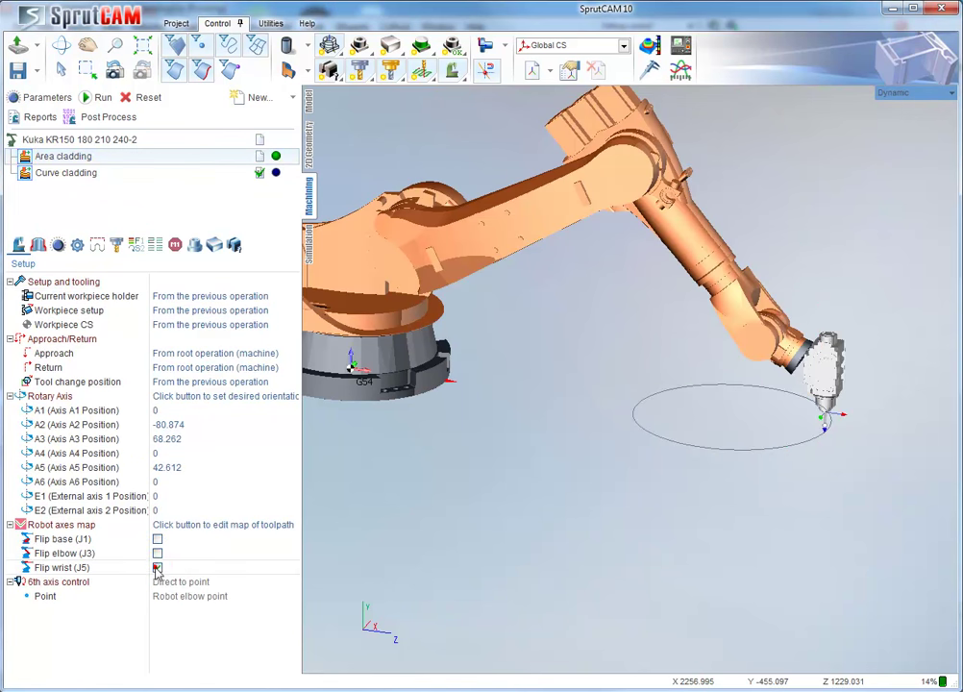
{"action": "left_click", "coordinate": [76, 176]}
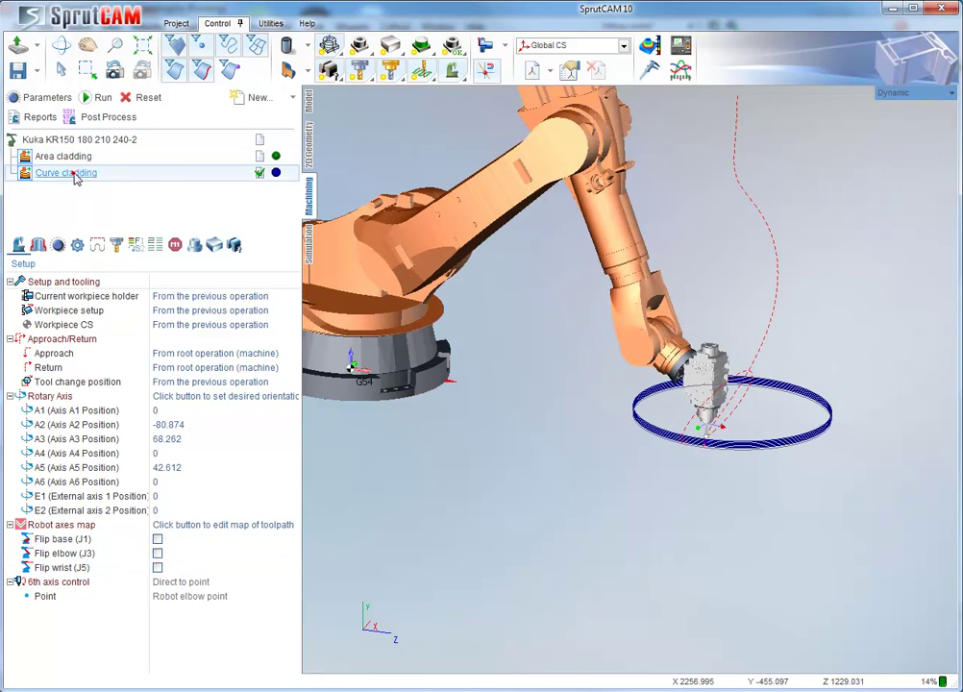
{"action": "left_click", "coordinate": [157, 567]}
{"action": "left_click", "coordinate": [57, 139]}
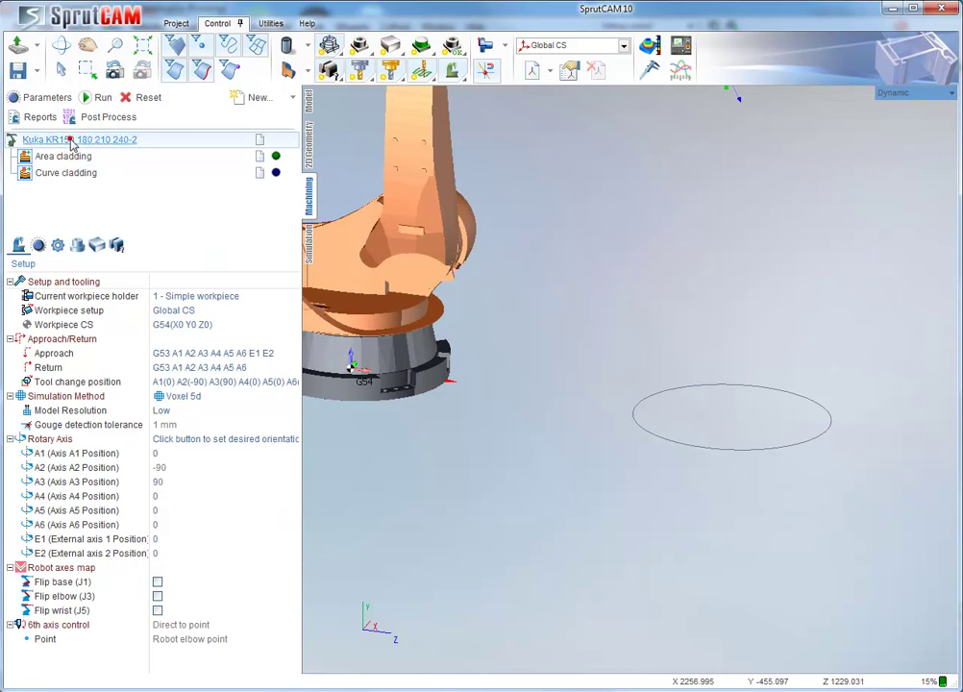
{"action": "left_click", "coordinate": [100, 98]}
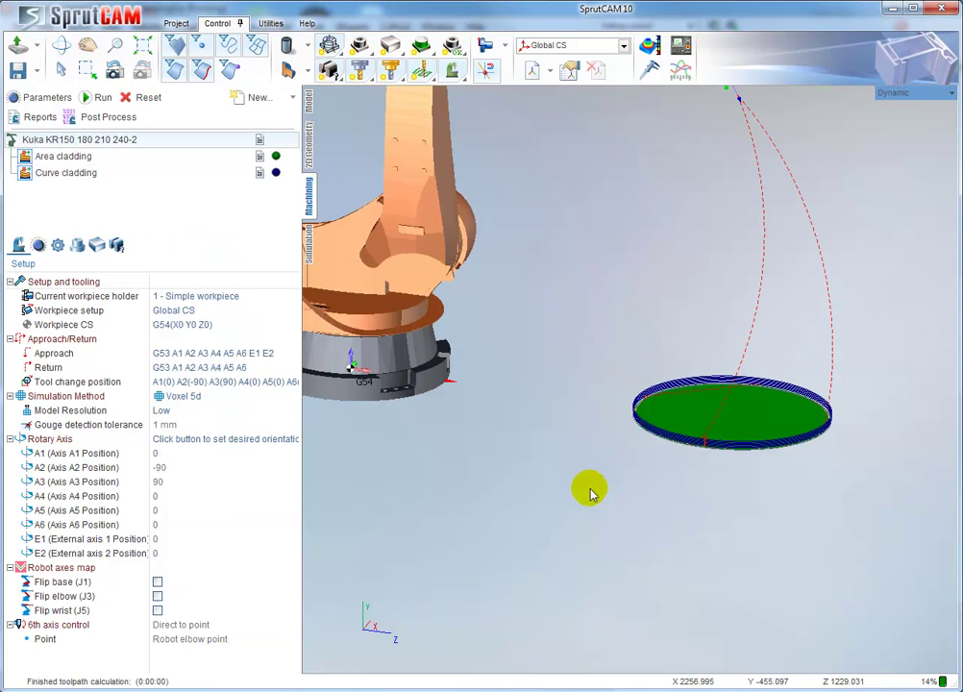
- Clear the previous simulation results and simulate the whole cladding program from the start, checking the wrist orientation during Area cladding
{"action": "left_click", "coordinate": [308, 240]}
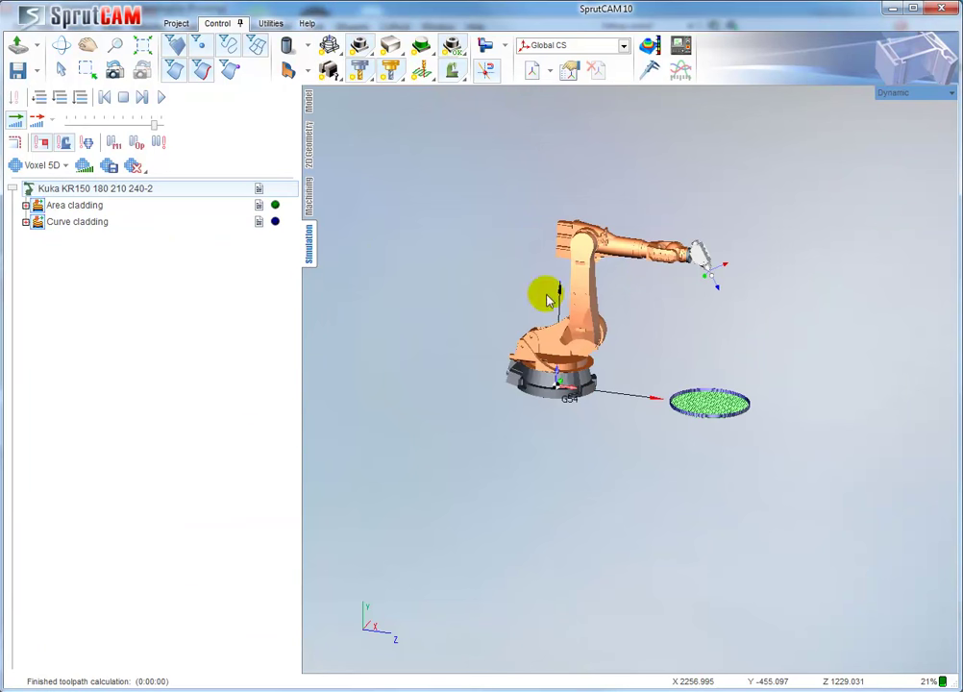
{"action": "left_click", "coordinate": [135, 167]}
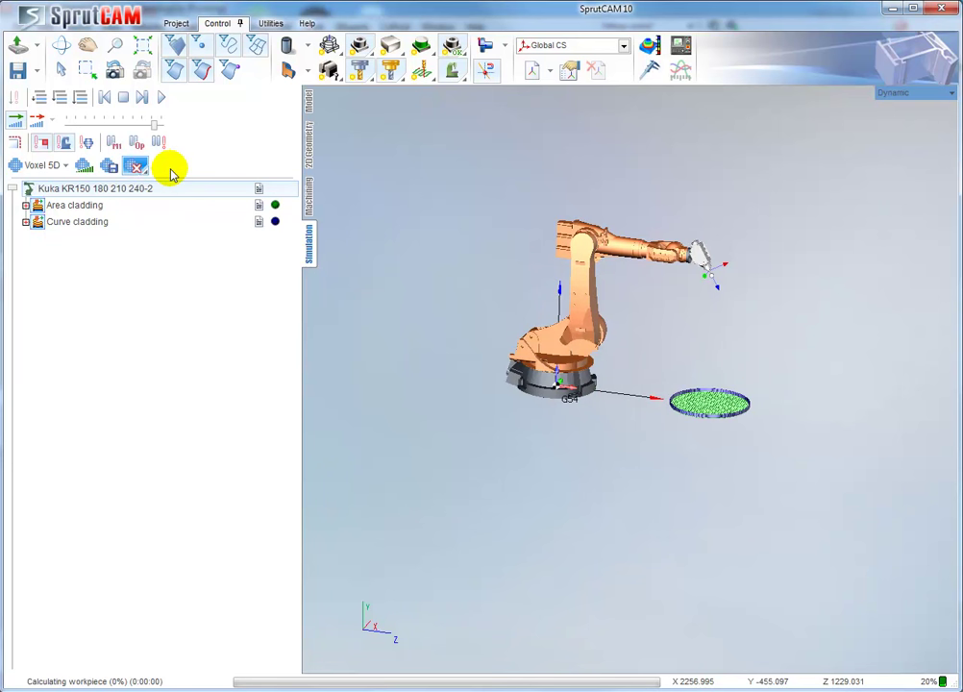
{"action": "left_click", "coordinate": [160, 100]}
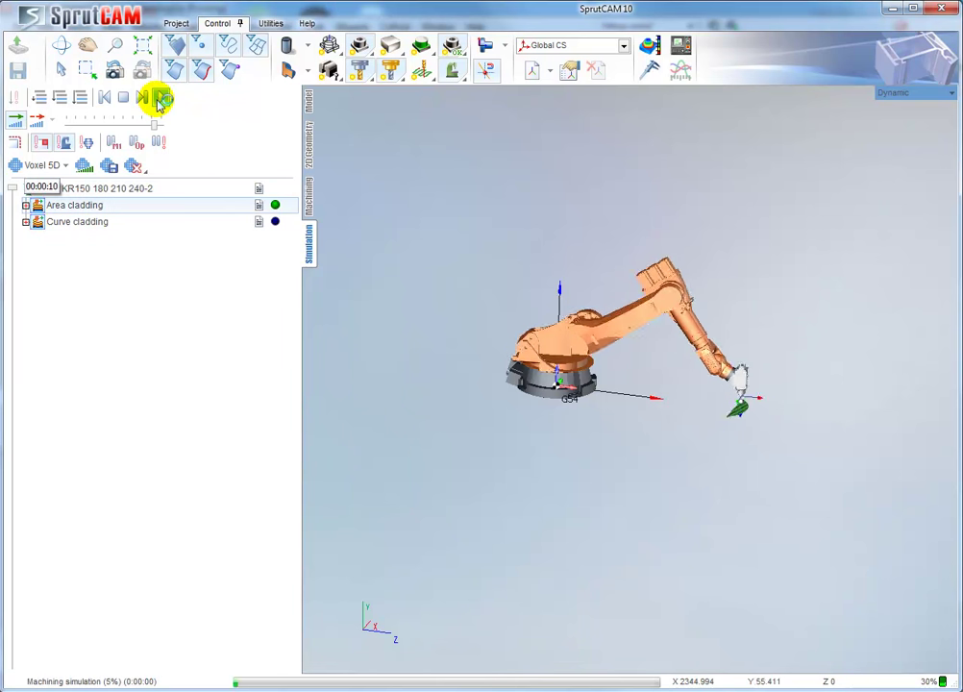
{"action": "scroll", "coordinate": [694, 383], "scroll_direction": "up", "scroll_amount": 5}
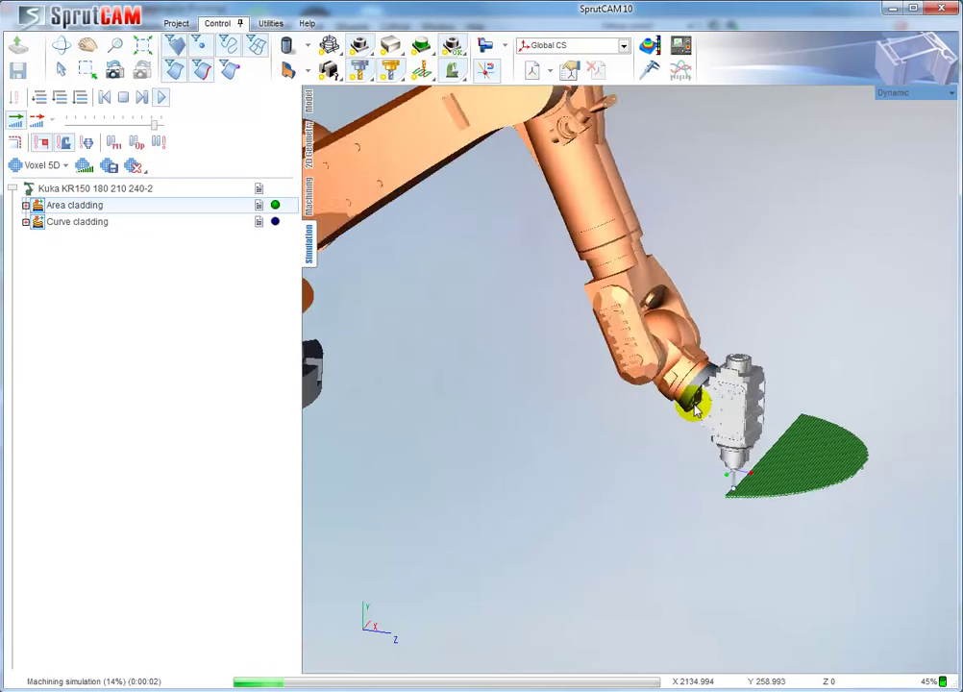
{"action": "scroll", "coordinate": [736, 377], "scroll_direction": "down", "scroll_amount": 5}
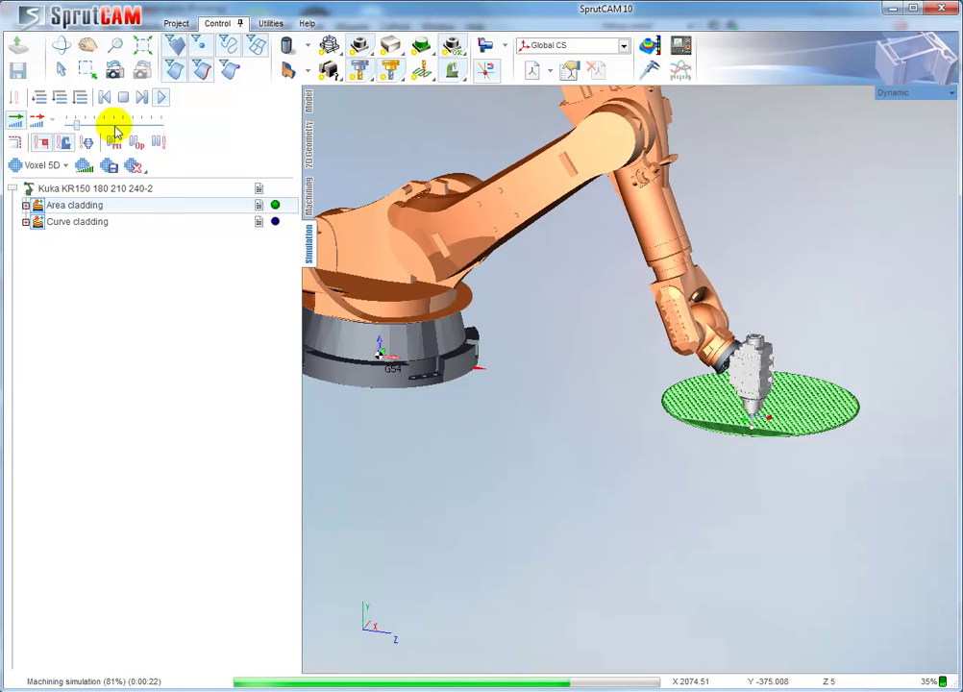
- Slow the simulation for the transition between disc and wall, and raise the movement speed in stages to finish Curve cladding
{"action": "left_click", "coordinate": [82, 128]}
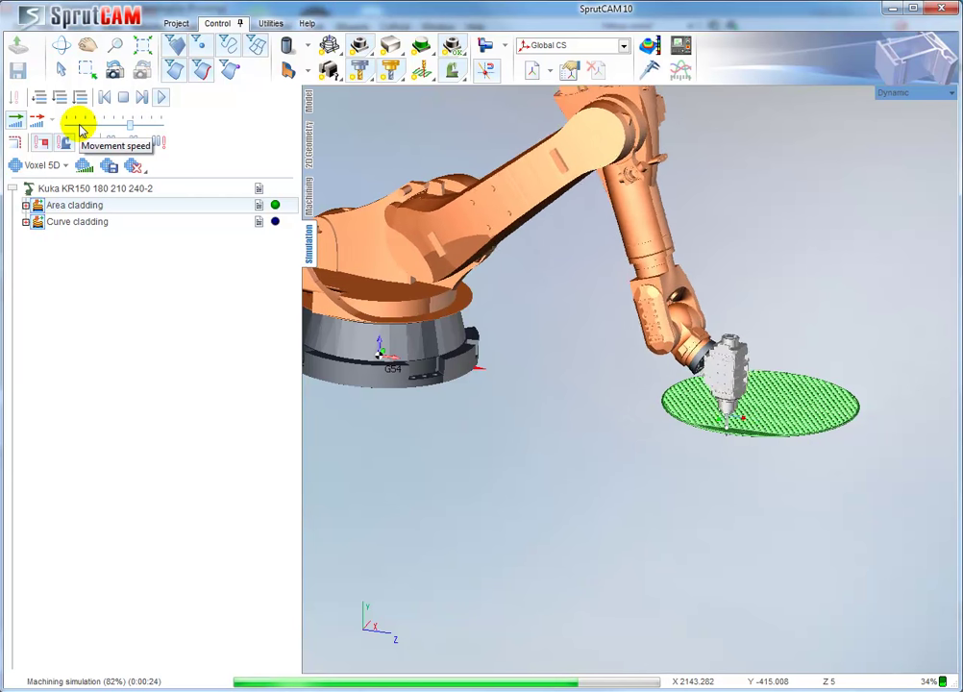
{"action": "left_click", "coordinate": [79, 125]}
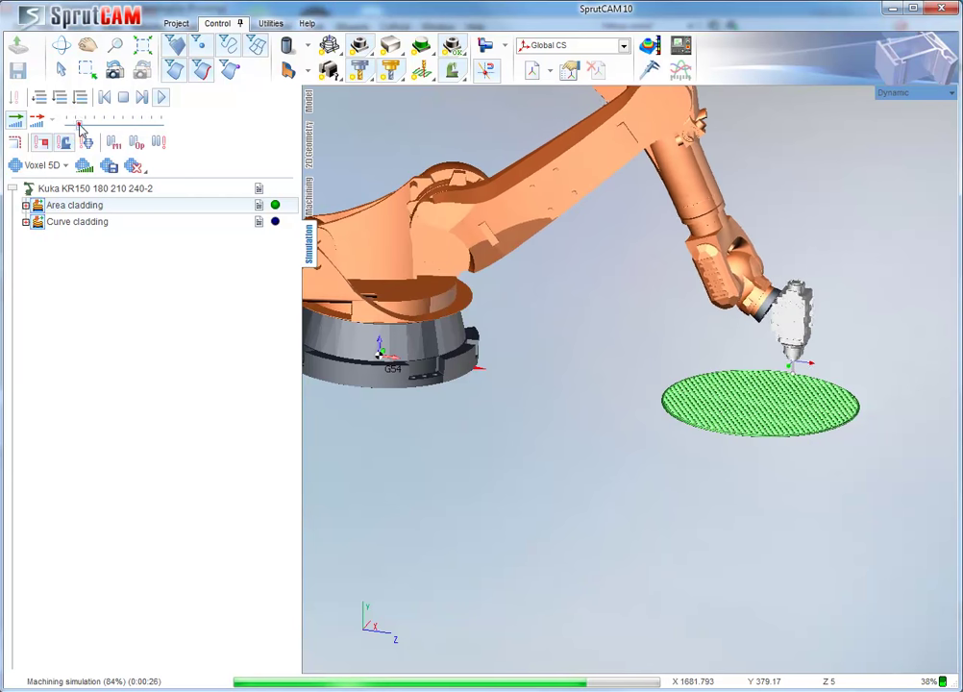
{"action": "left_click", "coordinate": [95, 125]}
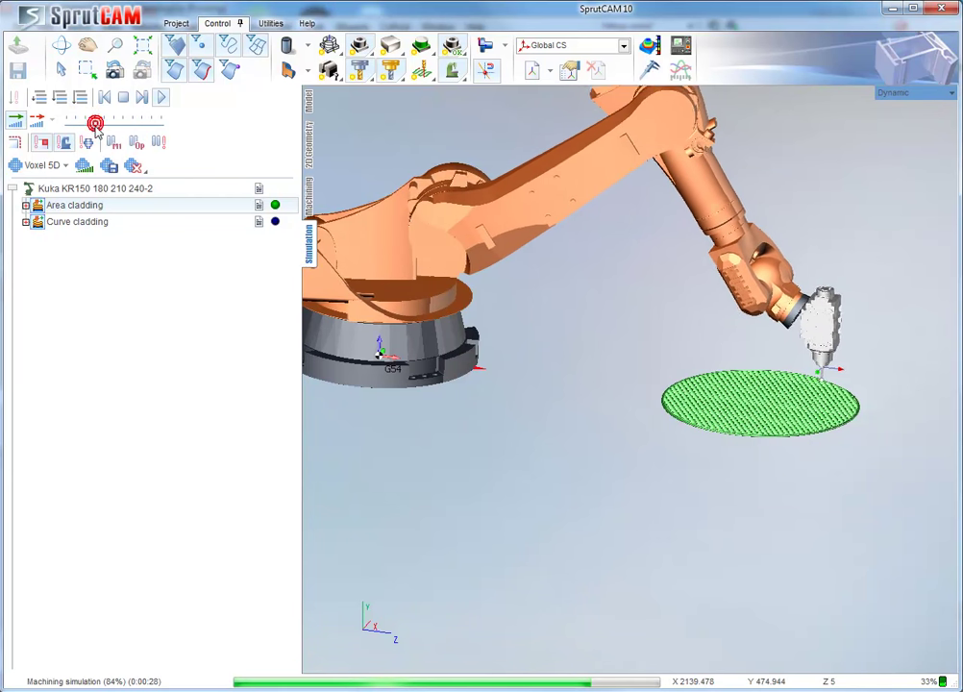
{"action": "left_click_drag", "start_coordinate": [95, 126], "coordinate": [146, 127]}
{"action": "scroll", "coordinate": [808, 406], "scroll_direction": "up", "scroll_amount": 5}
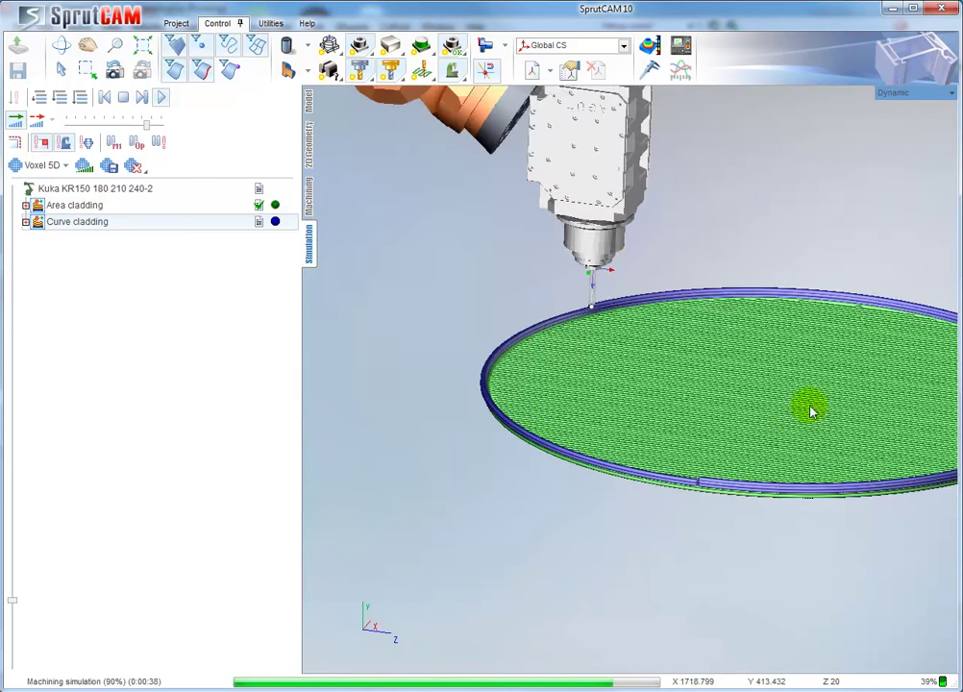
{"action": "middle_click_drag", "start_coordinate": [673, 322], "coordinate": [615, 332]}
{"action": "scroll", "coordinate": [615, 293], "scroll_direction": "down", "scroll_amount": 3}
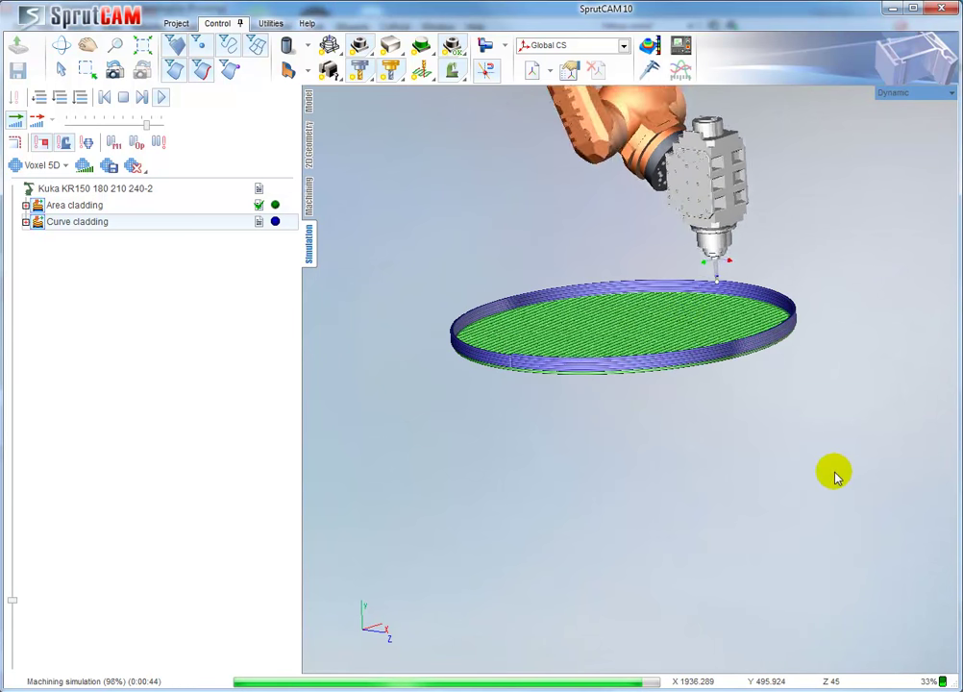
{"action": "scroll", "coordinate": [711, 495], "scroll_direction": "down", "scroll_amount": 5}
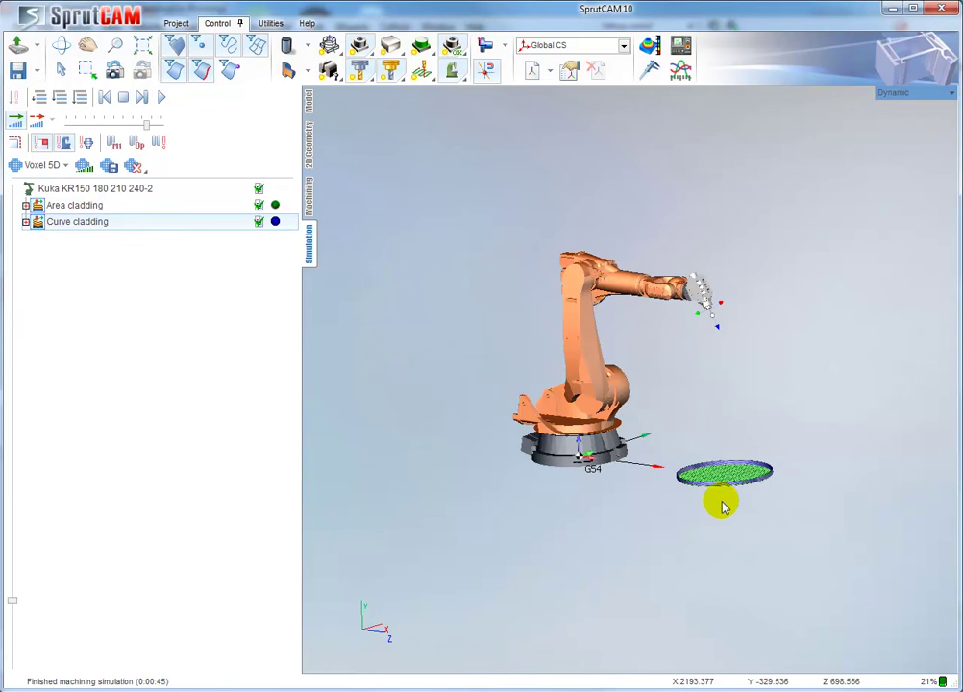